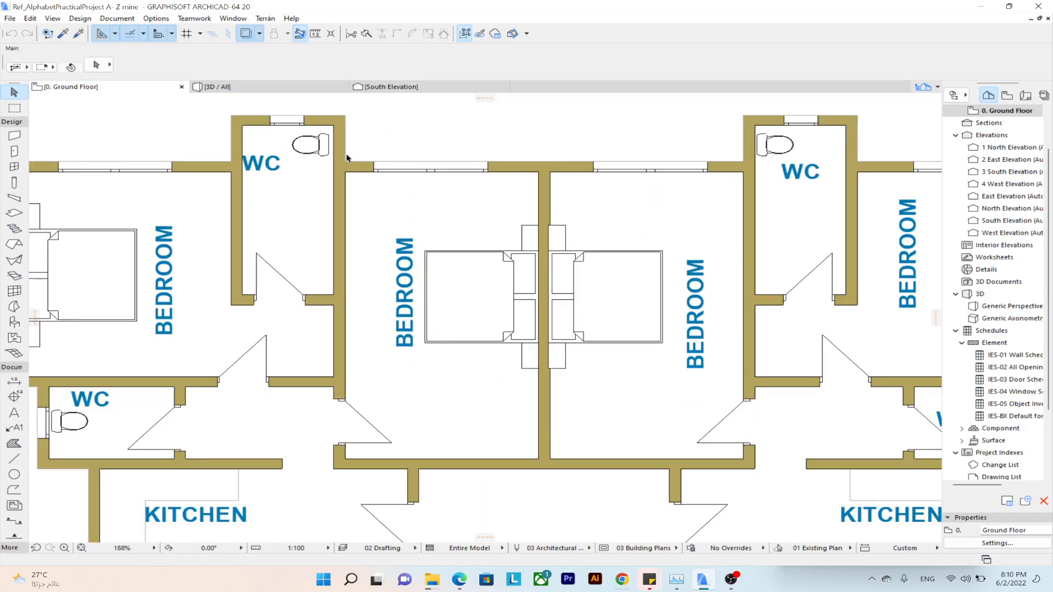
Enclose the whole building inside the boundary wall with a marquee on the ground floor plan and show the marquee area in 3D.
{"action": "scroll", "coordinate": [477, 129], "scroll_direction": "down", "scroll_amount": 5}
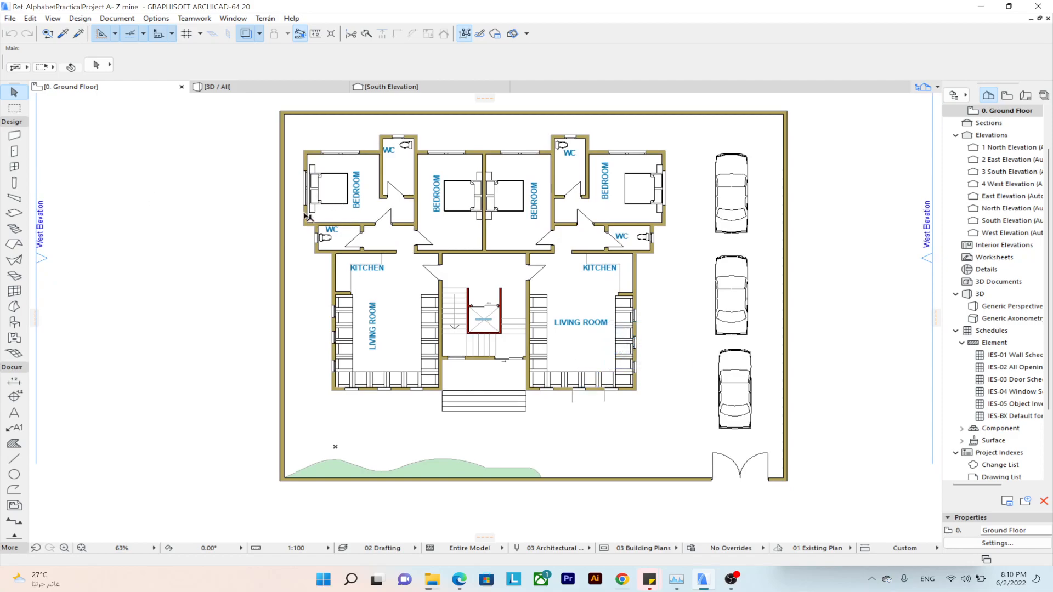
{"action": "scroll", "coordinate": [303, 187], "scroll_direction": "up", "scroll_amount": 5}
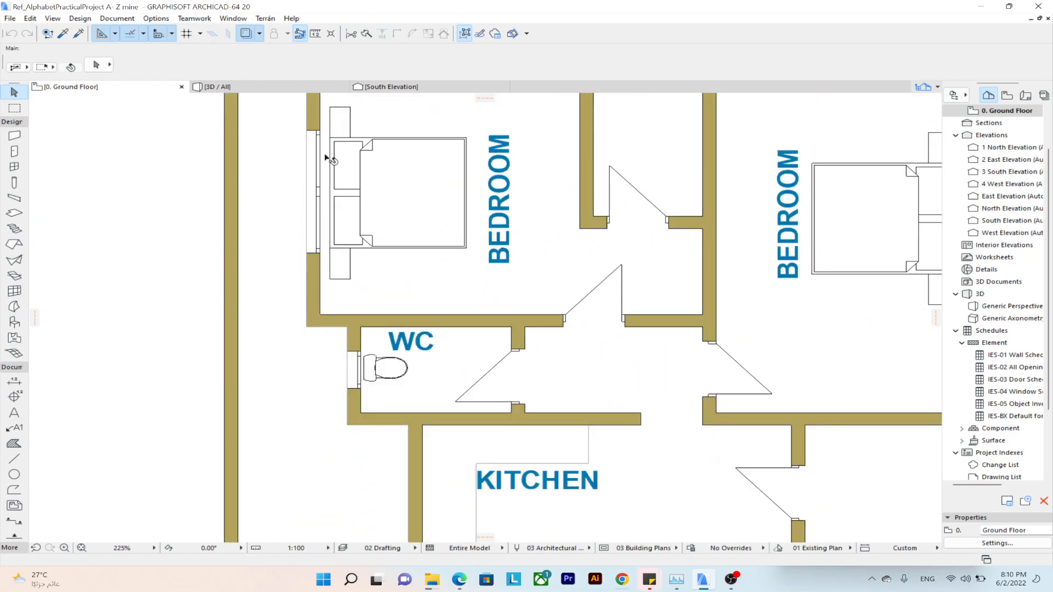
{"action": "scroll", "coordinate": [310, 148], "scroll_direction": "down", "scroll_amount": 5}
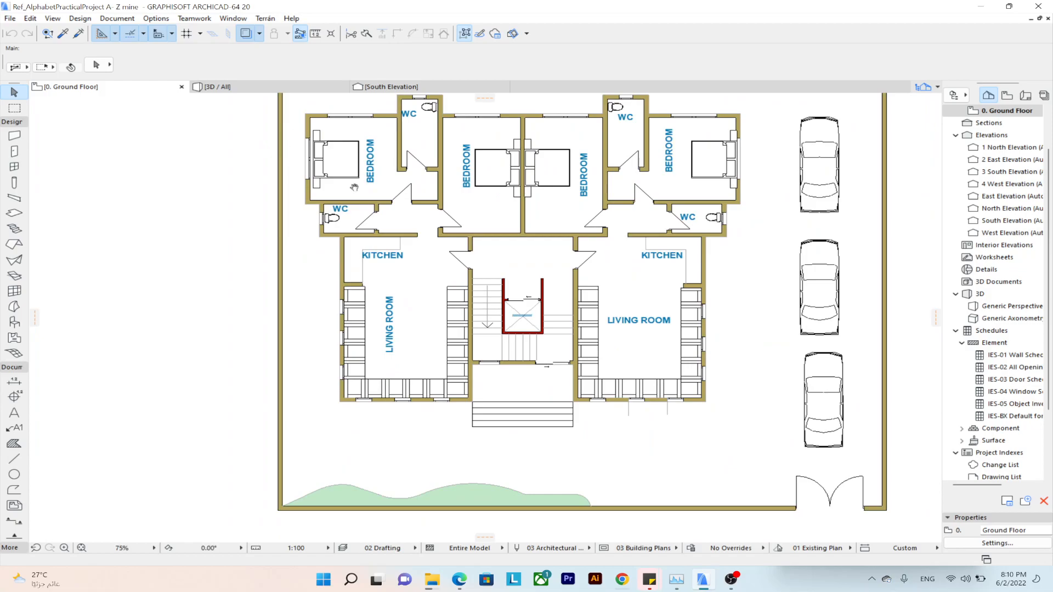
{"action": "middle_click_drag", "start_coordinate": [355, 176], "coordinate": [358, 203]}
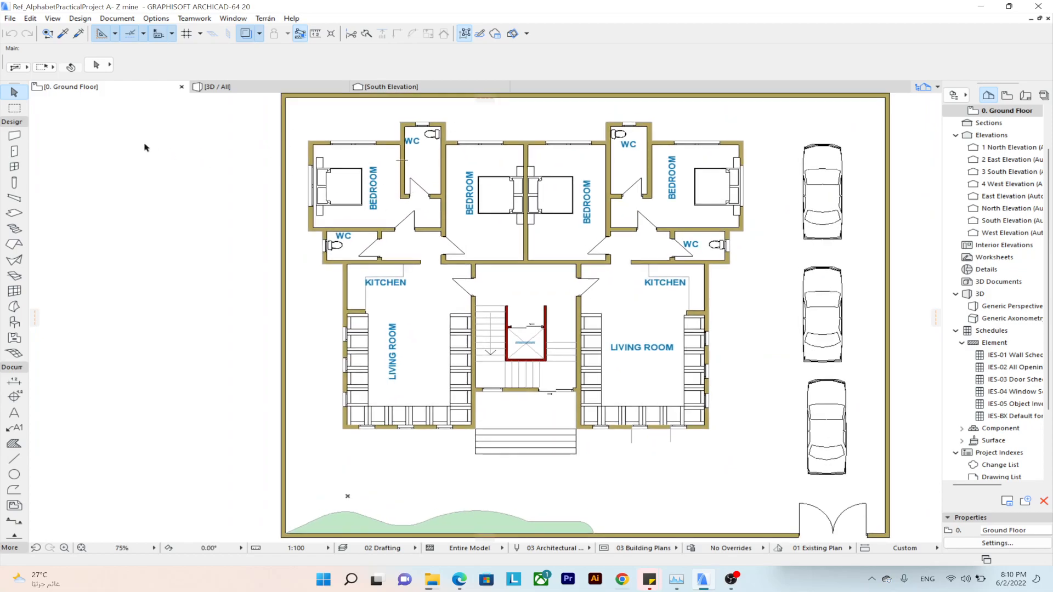
{"action": "left_click", "coordinate": [14, 108]}
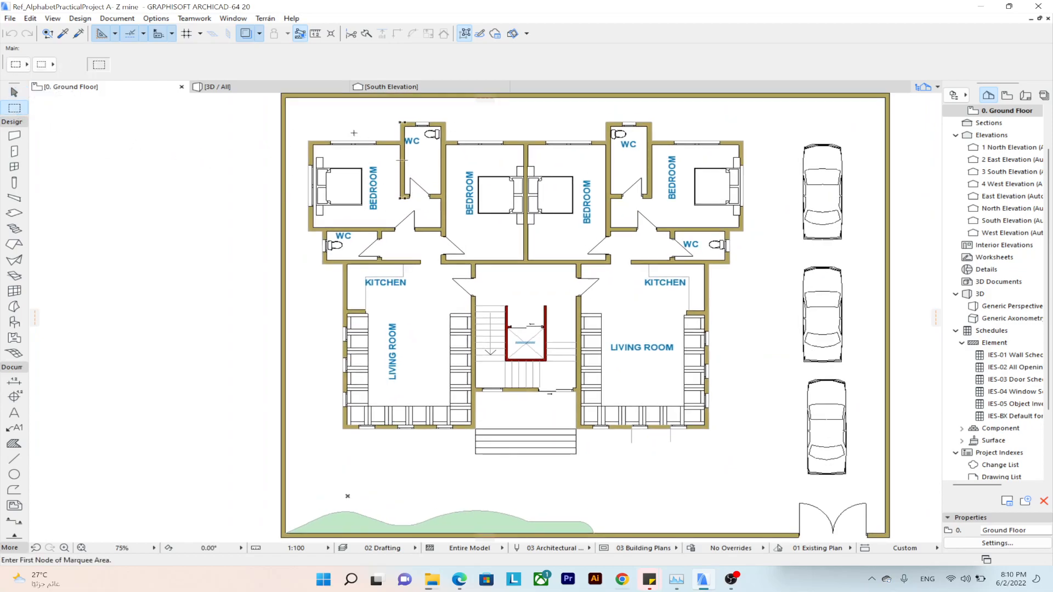
{"action": "left_click_drag", "start_coordinate": [286, 106], "coordinate": [778, 496]}
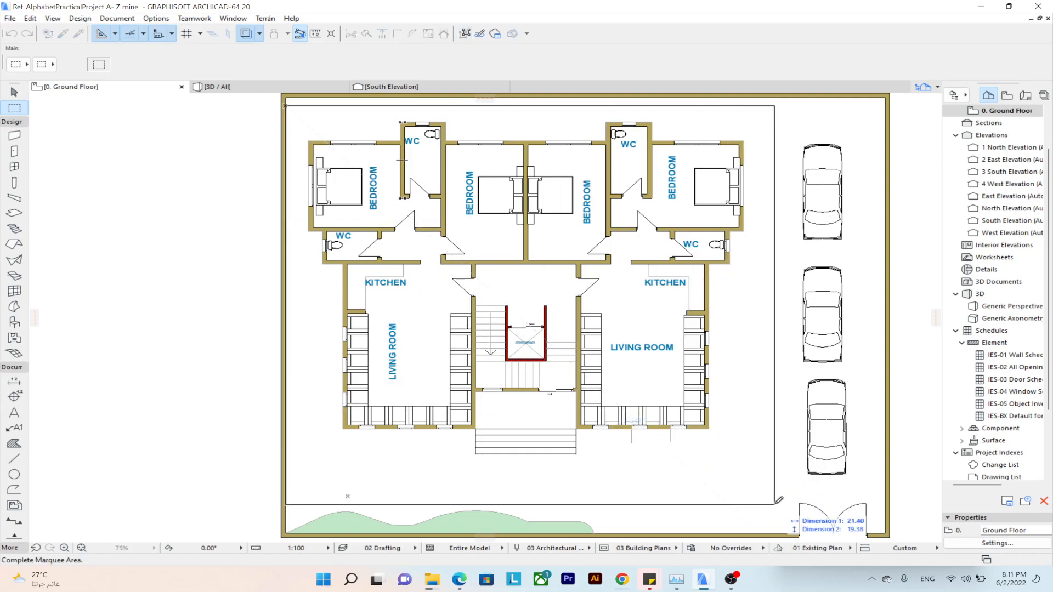
{"action": "right_click", "coordinate": [742, 480]}
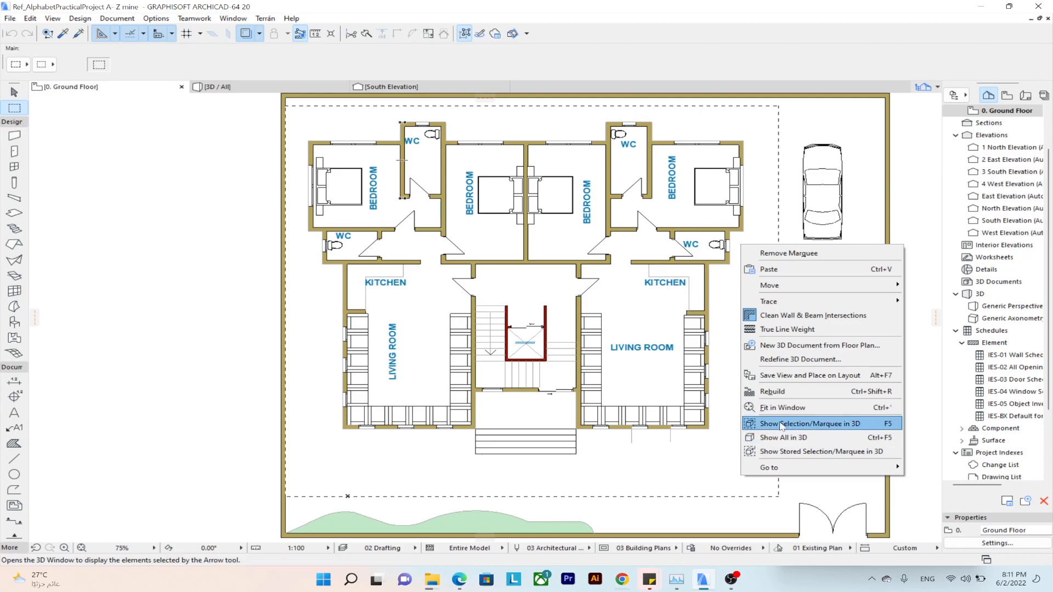
{"action": "left_click", "coordinate": [805, 424]}
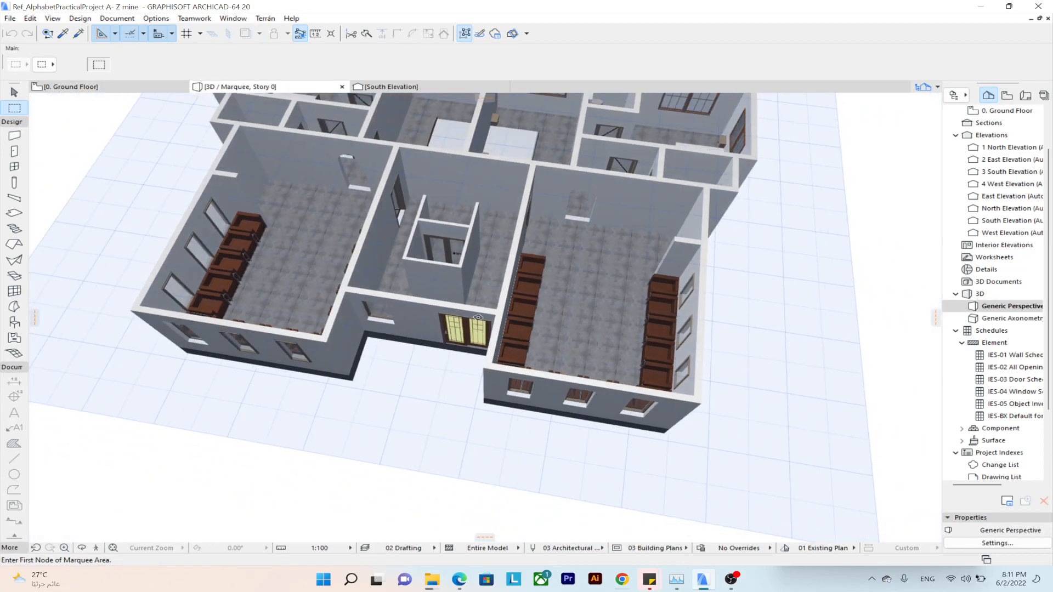
Examine the outside of the west bedroom's double window and the adjacent small WC window in the 3D model.
{"action": "middle_click_drag", "start_coordinate": [396, 301], "coordinate": [543, 245], "text": "shift"}
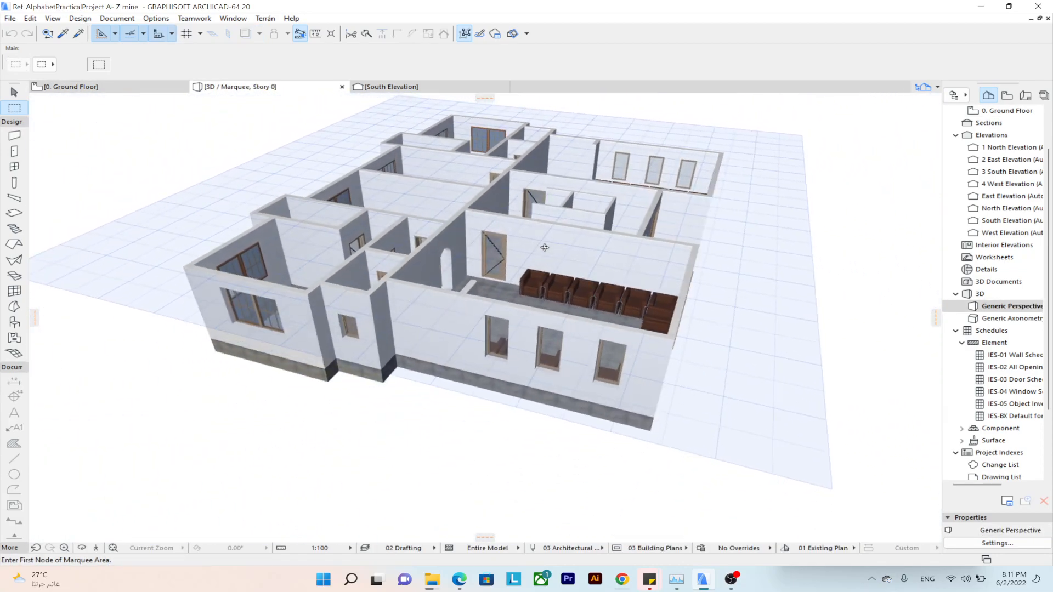
{"action": "scroll", "coordinate": [191, 338], "scroll_direction": "up", "scroll_amount": 4}
{"action": "scroll", "coordinate": [190, 338], "scroll_direction": "up", "scroll_amount": 1}
{"action": "middle_click_drag", "start_coordinate": [307, 313], "coordinate": [458, 247], "text": "shift"}
{"action": "scroll", "coordinate": [365, 267], "scroll_direction": "up", "scroll_amount": 2}
{"action": "middle_click_drag", "start_coordinate": [365, 267], "coordinate": [401, 271], "text": "shift"}
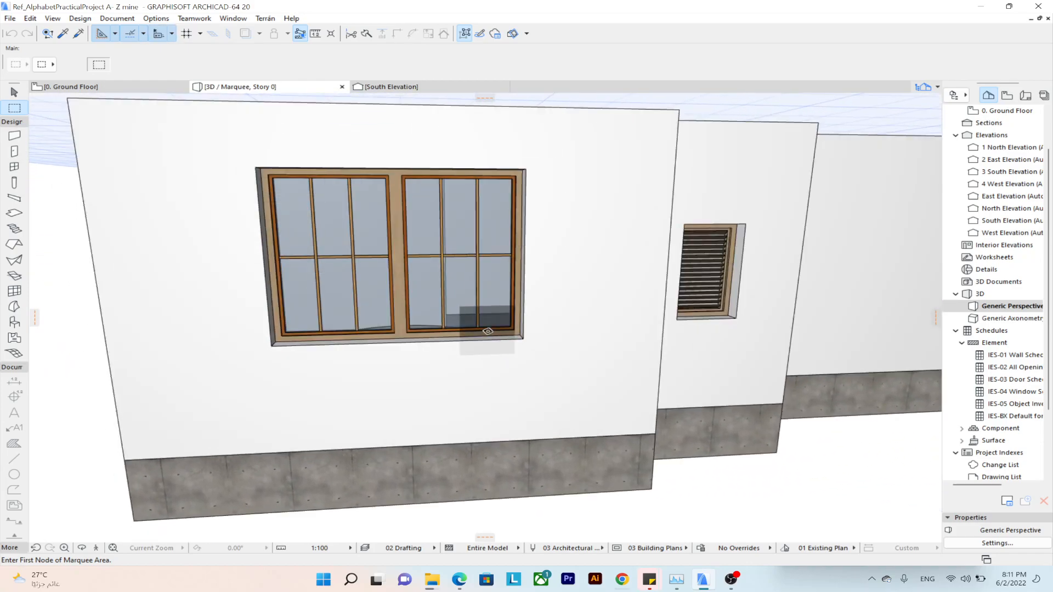
{"action": "key", "text": "Escape"}
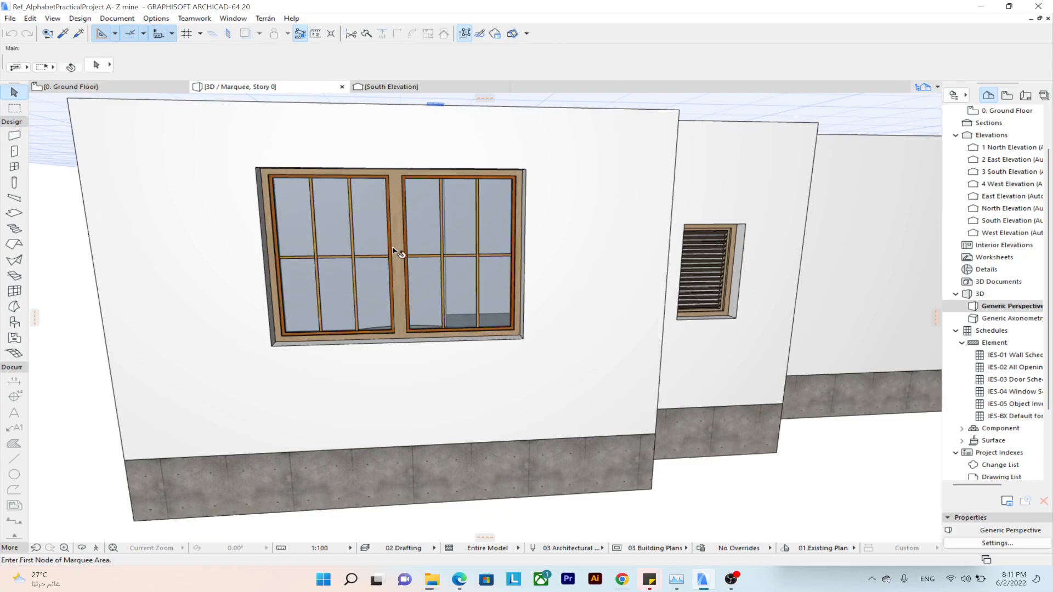
On the ground floor plan, draw a vertical section line between the west boundary wall and the building, facing the building.
{"action": "left_click", "coordinate": [98, 86]}
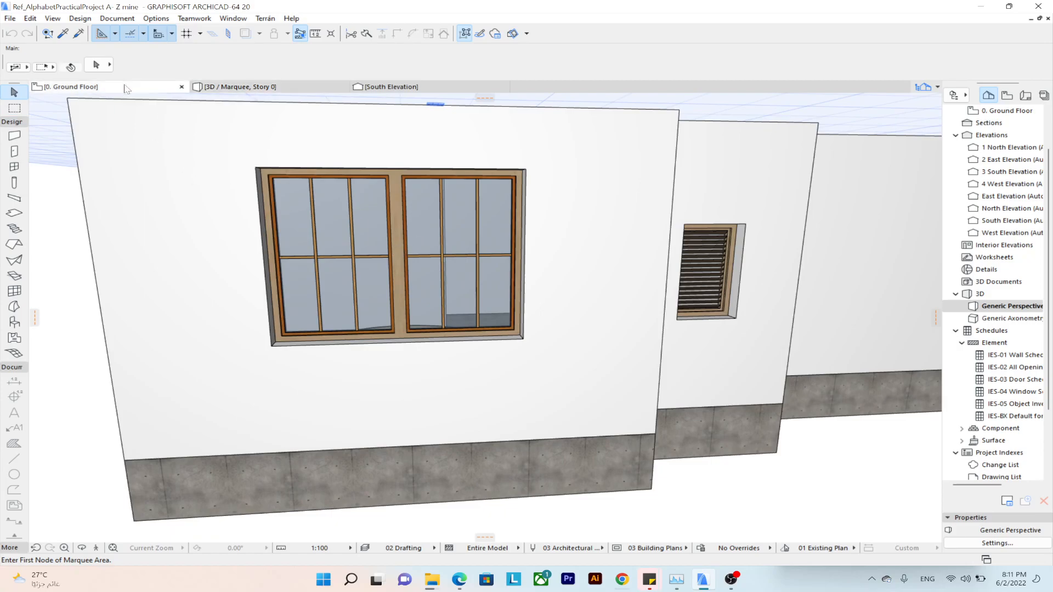
{"action": "scroll", "coordinate": [302, 149], "scroll_direction": "up", "scroll_amount": 3}
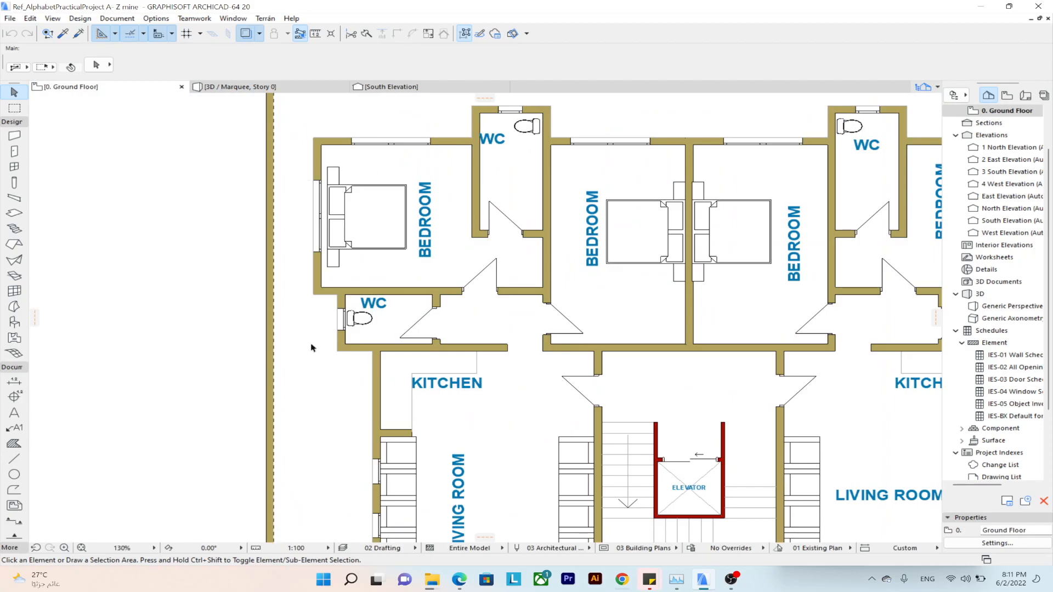
{"action": "left_click", "coordinate": [11, 123]}
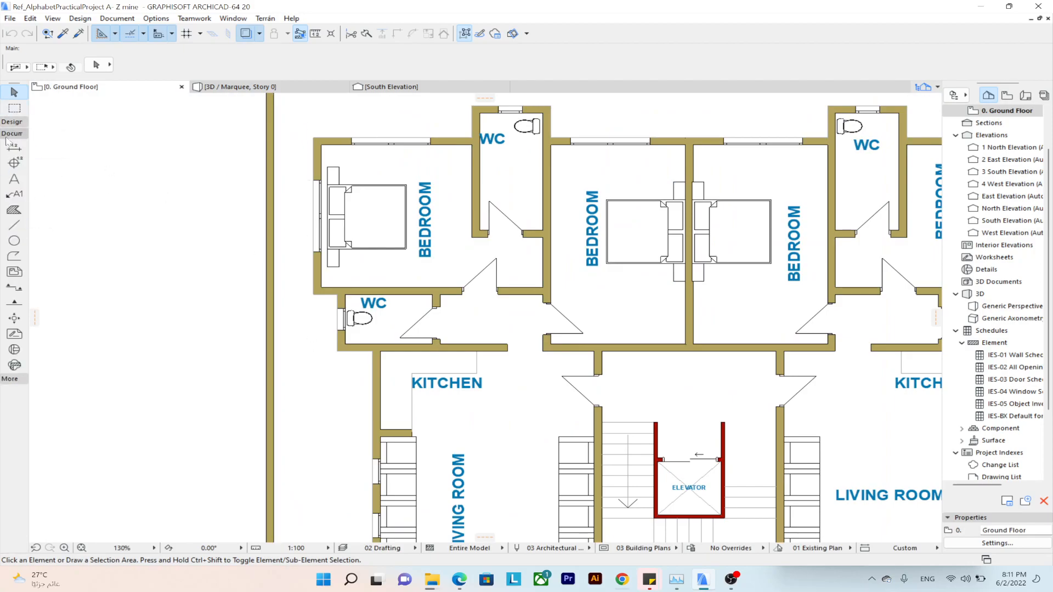
{"action": "left_click", "coordinate": [12, 288]}
{"action": "middle_click_drag", "start_coordinate": [307, 127], "coordinate": [323, 169]}
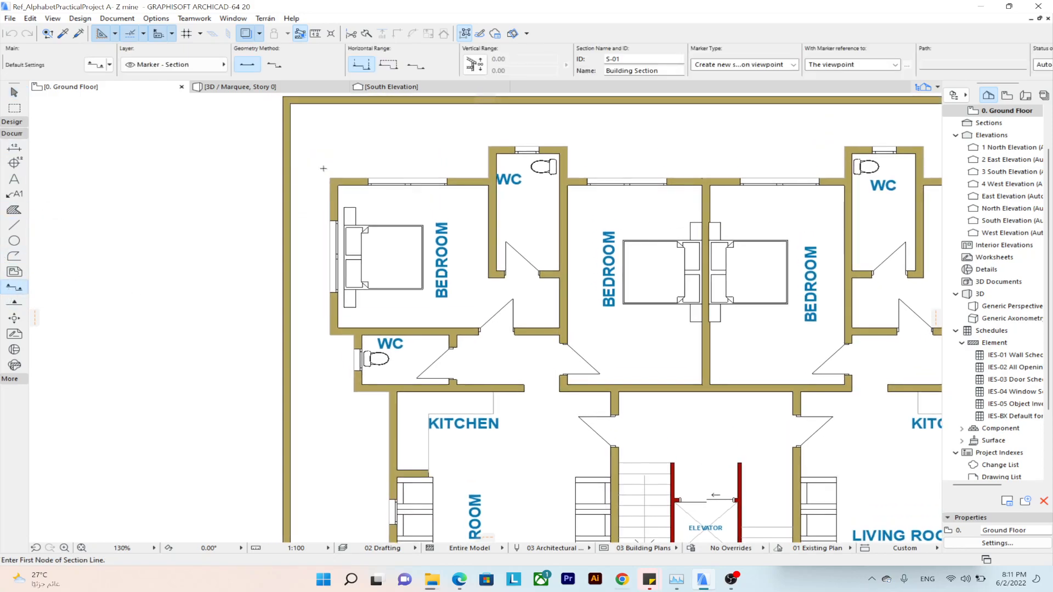
{"action": "left_click", "coordinate": [306, 113]}
{"action": "middle_click_drag", "start_coordinate": [316, 364], "coordinate": [310, 225]}
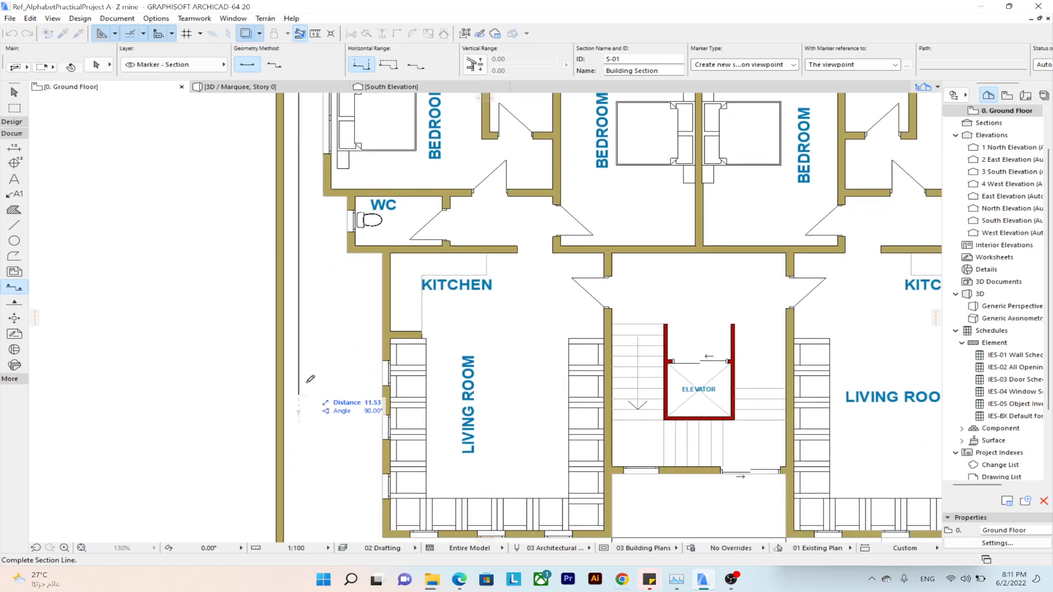
{"action": "scroll", "coordinate": [307, 376], "scroll_direction": "down", "scroll_amount": 2}
{"action": "middle_click_drag", "start_coordinate": [307, 375], "coordinate": [301, 282]}
{"action": "left_click", "coordinate": [312, 425]}
{"action": "left_click", "coordinate": [338, 223]}
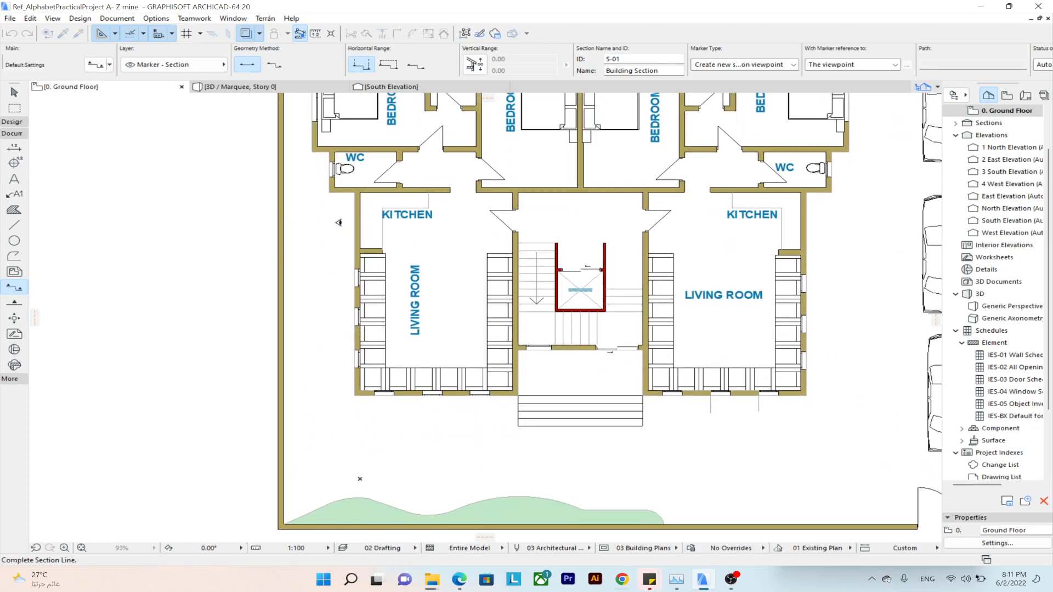
{"action": "middle_click_drag", "start_coordinate": [380, 212], "coordinate": [377, 286]}
{"action": "scroll", "coordinate": [382, 301], "scroll_direction": "down", "scroll_amount": 1}
{"action": "key", "text": "Escape"}
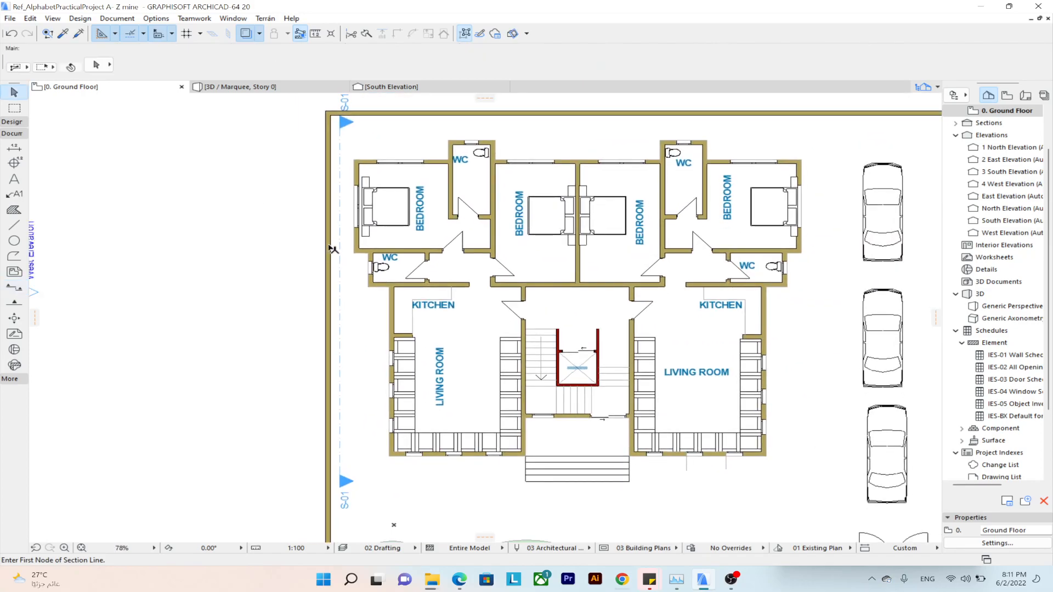
Open the new west-side section with current settings and view its ground-floor windows.
{"action": "left_click", "coordinate": [339, 238]}
{"action": "right_click", "coordinate": [341, 230]}
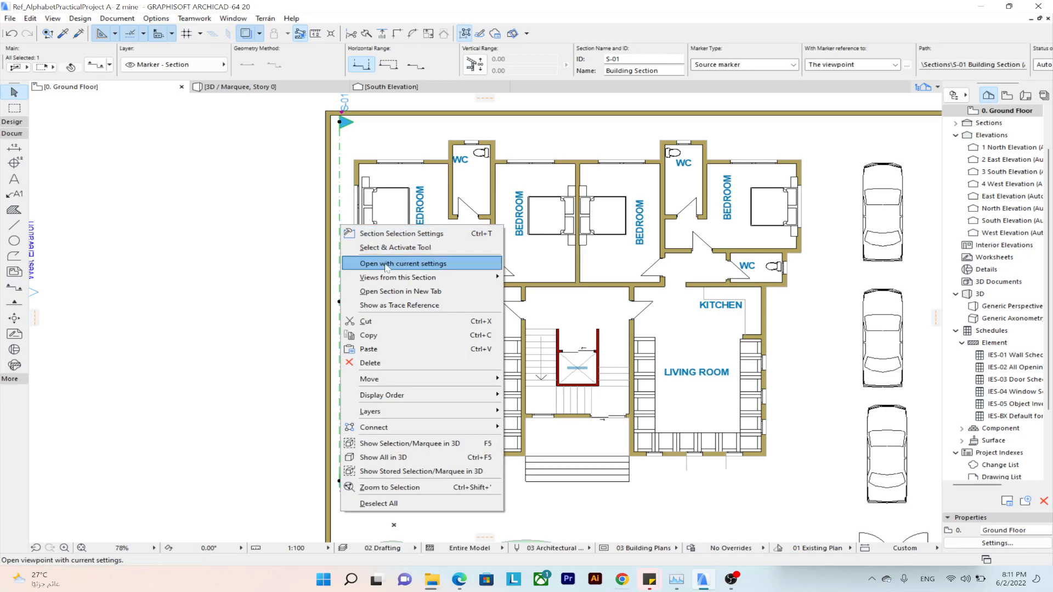
{"action": "left_click", "coordinate": [421, 265]}
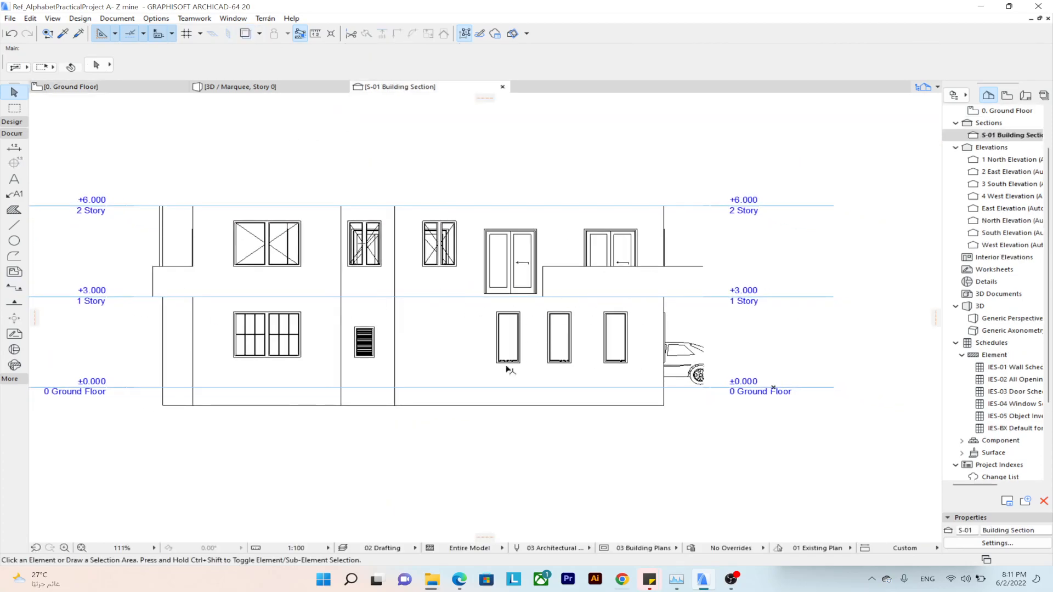
{"action": "middle_click_drag", "start_coordinate": [406, 335], "coordinate": [450, 325]}
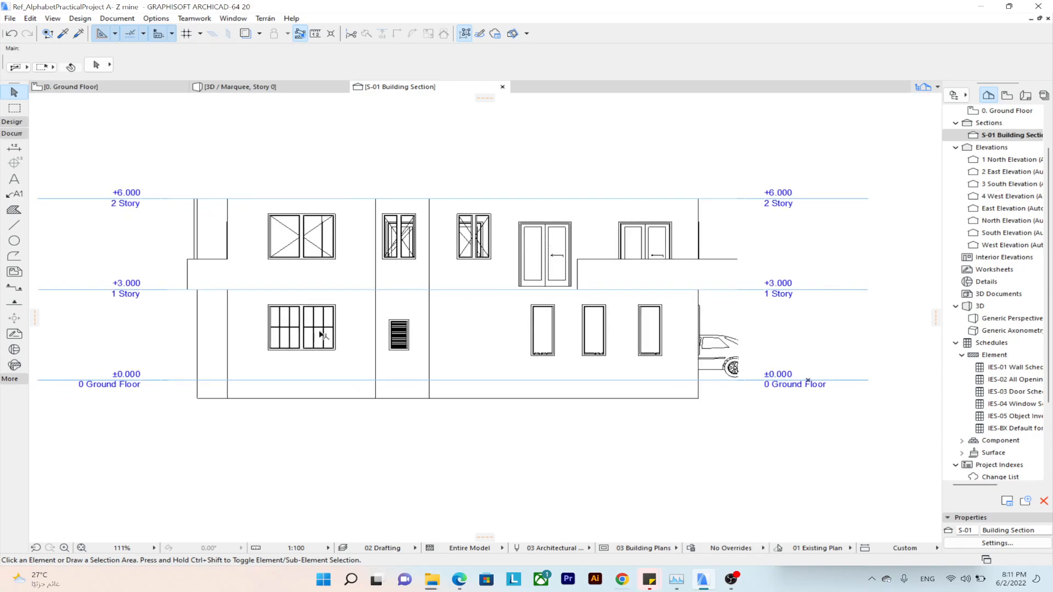
{"action": "scroll", "coordinate": [291, 258], "scroll_direction": "up", "scroll_amount": 4}
{"action": "scroll", "coordinate": [329, 268], "scroll_direction": "down", "scroll_amount": 2}
{"action": "scroll", "coordinate": [413, 269], "scroll_direction": "up", "scroll_amount": 2}
{"action": "scroll", "coordinate": [413, 269], "scroll_direction": "down", "scroll_amount": 1}
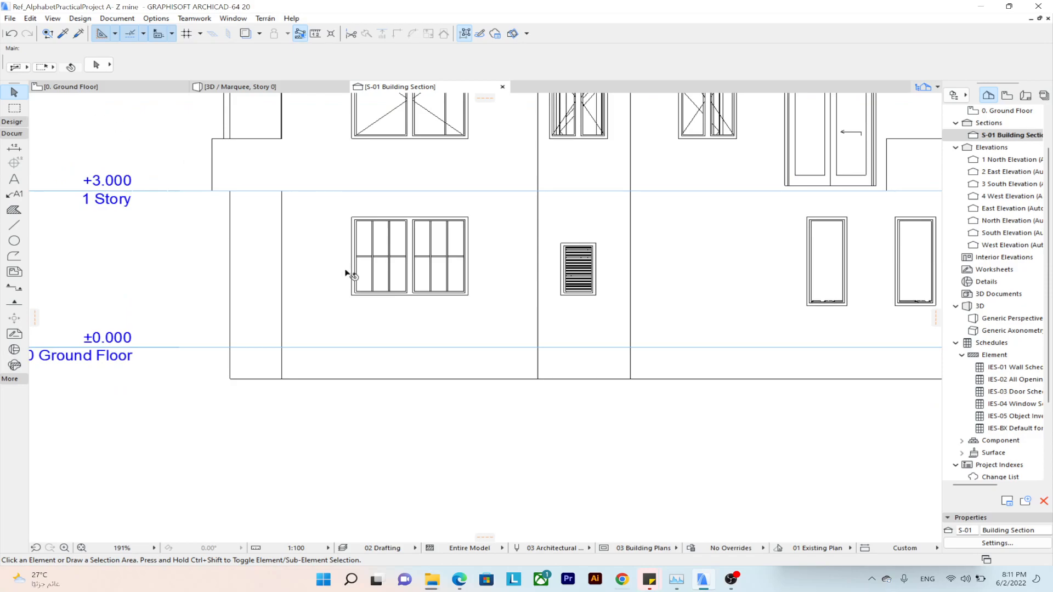
{"action": "scroll", "coordinate": [351, 279], "scroll_direction": "down", "scroll_amount": 3}
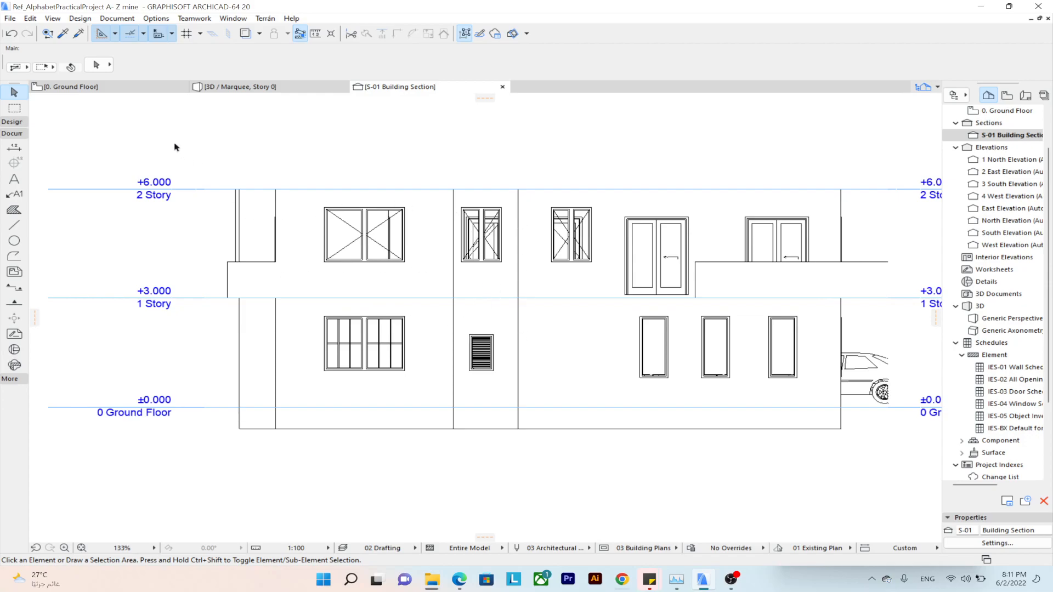
In the S-01 section line's settings, fill cut surfaces with Own Surface Colors (Non-Shaded) and enable the uniform pen for cut elements.
{"action": "left_click", "coordinate": [90, 86]}
{"action": "left_click", "coordinate": [339, 189]}
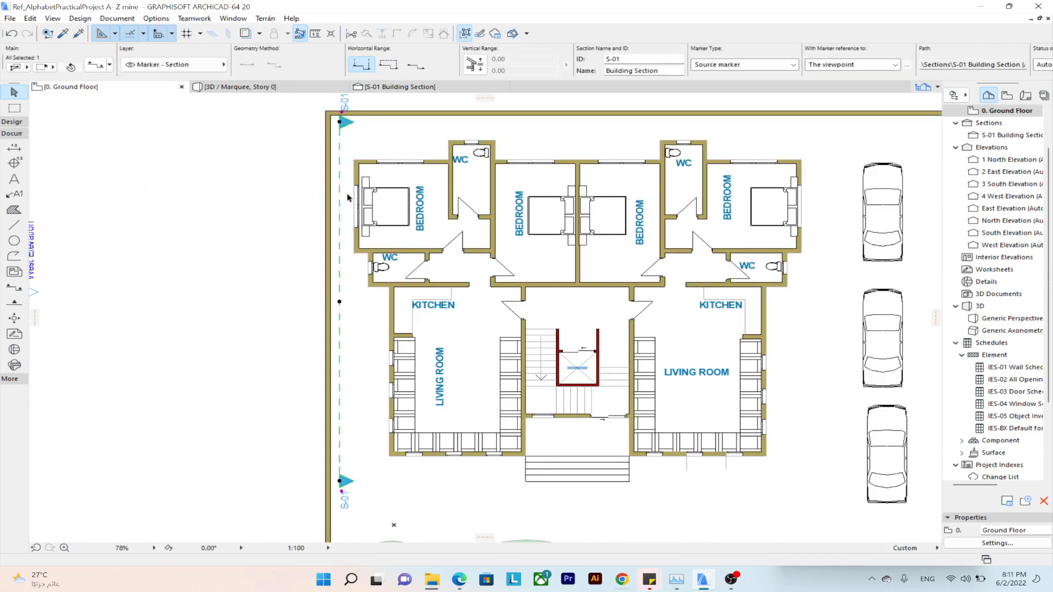
{"action": "right_click", "coordinate": [340, 188]}
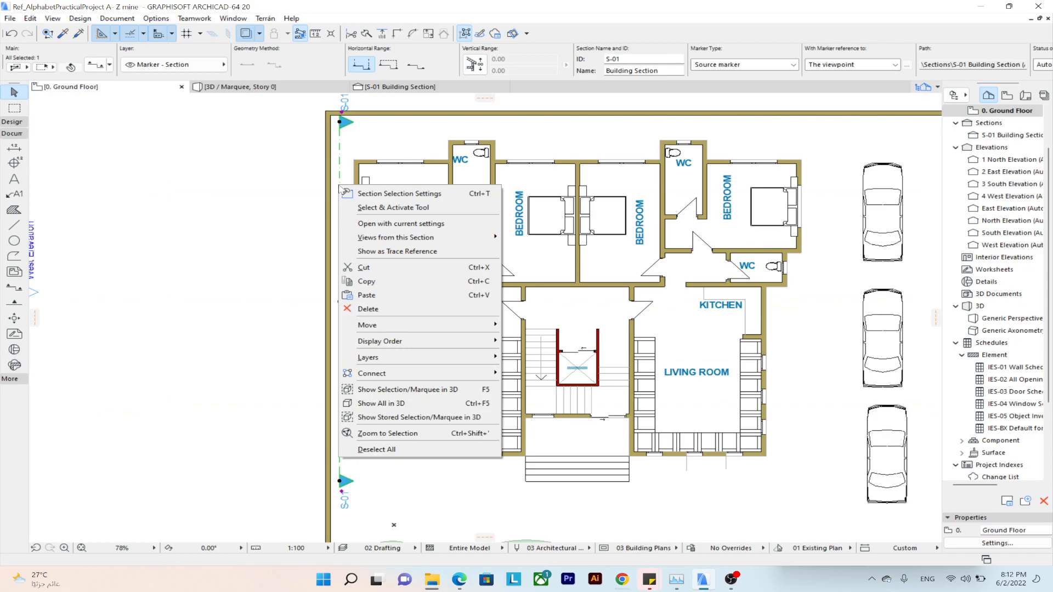
{"action": "left_click", "coordinate": [397, 193]}
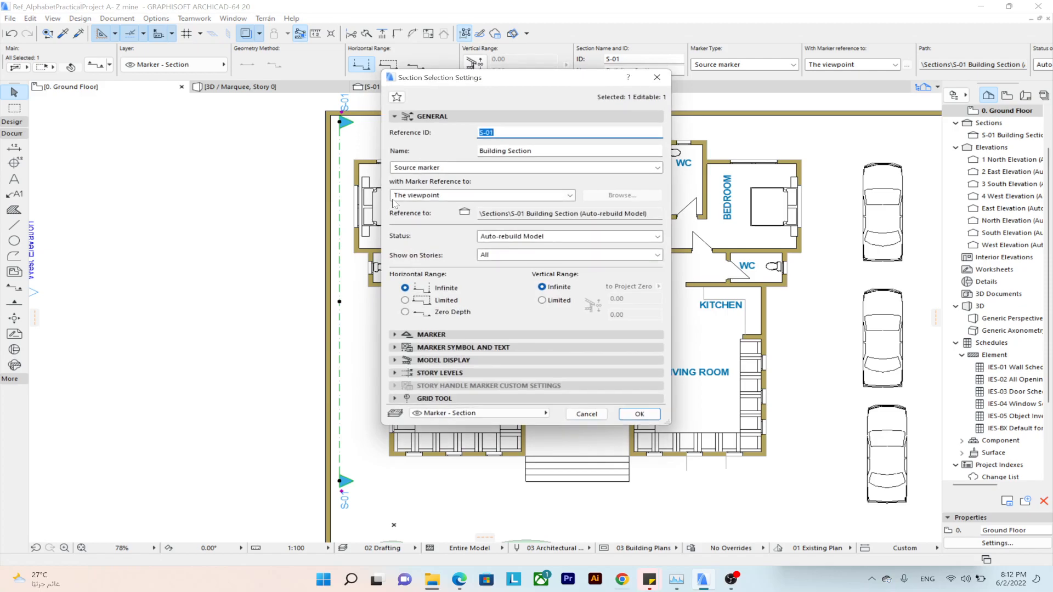
{"action": "left_click", "coordinate": [461, 360]}
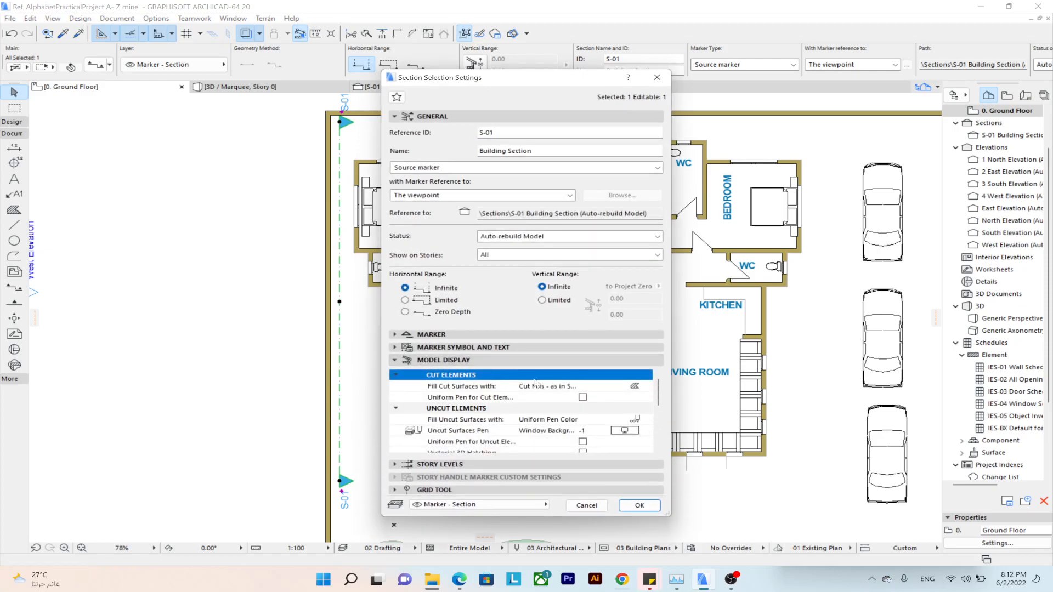
{"action": "left_click", "coordinate": [571, 387]}
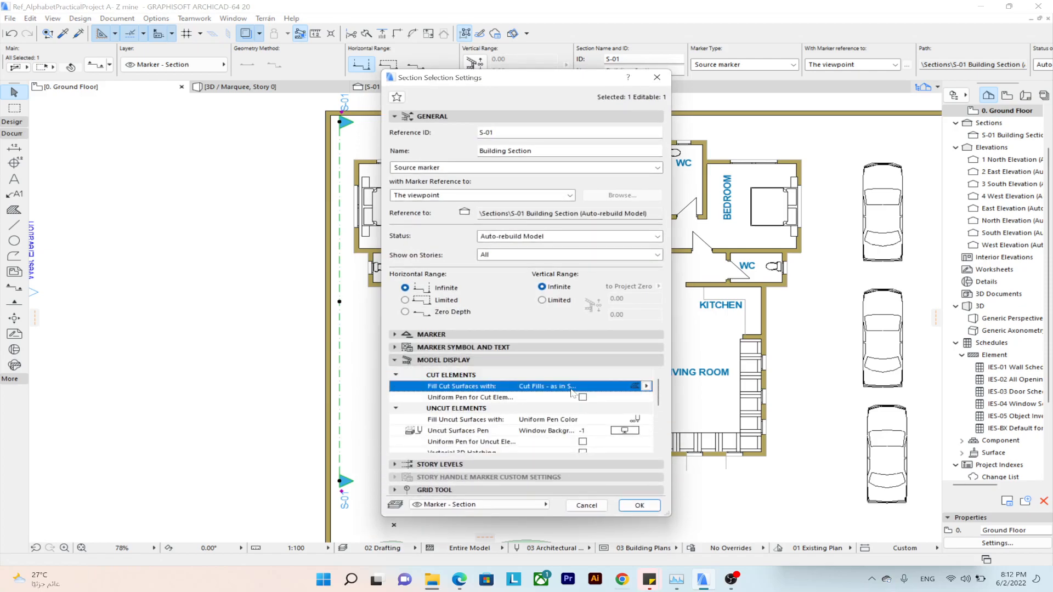
{"action": "left_click", "coordinate": [634, 387]}
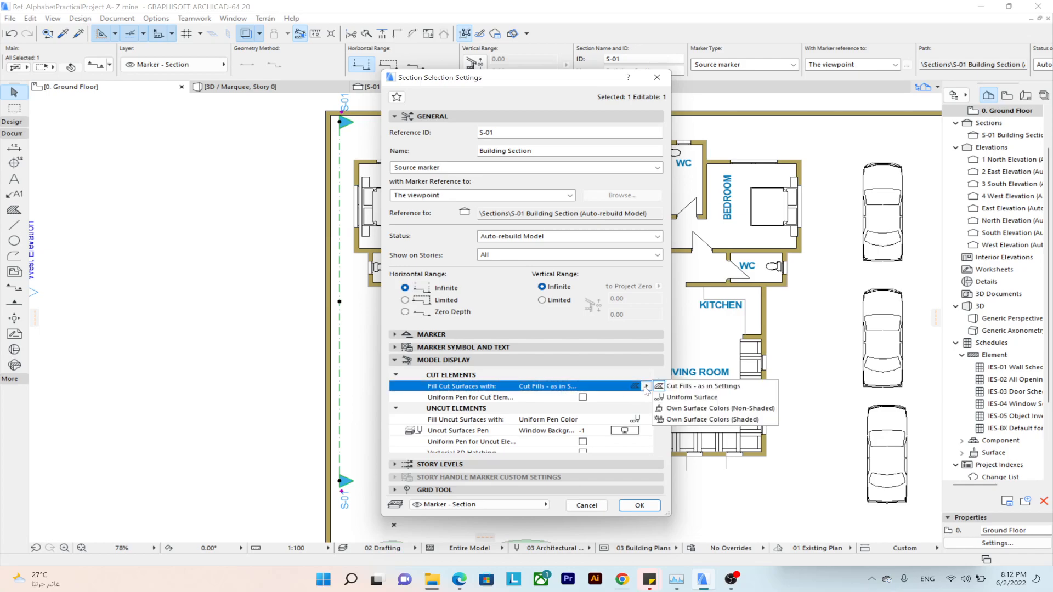
{"action": "left_click", "coordinate": [688, 408]}
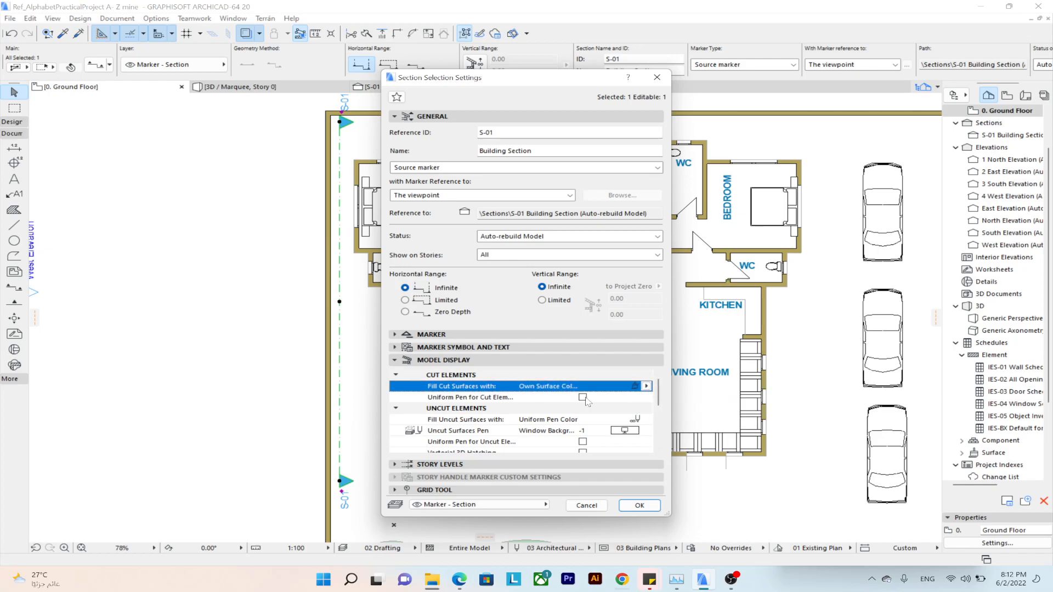
{"action": "left_click", "coordinate": [583, 397]}
Fill uncut surfaces with Own Surface Colors (Non-Shaded), enable the uniform pen for uncut elements, and apply the section settings.
{"action": "scroll", "coordinate": [603, 401], "scroll_direction": "down", "scroll_amount": 2}
{"action": "left_click", "coordinate": [610, 398]}
{"action": "left_click", "coordinate": [634, 397]}
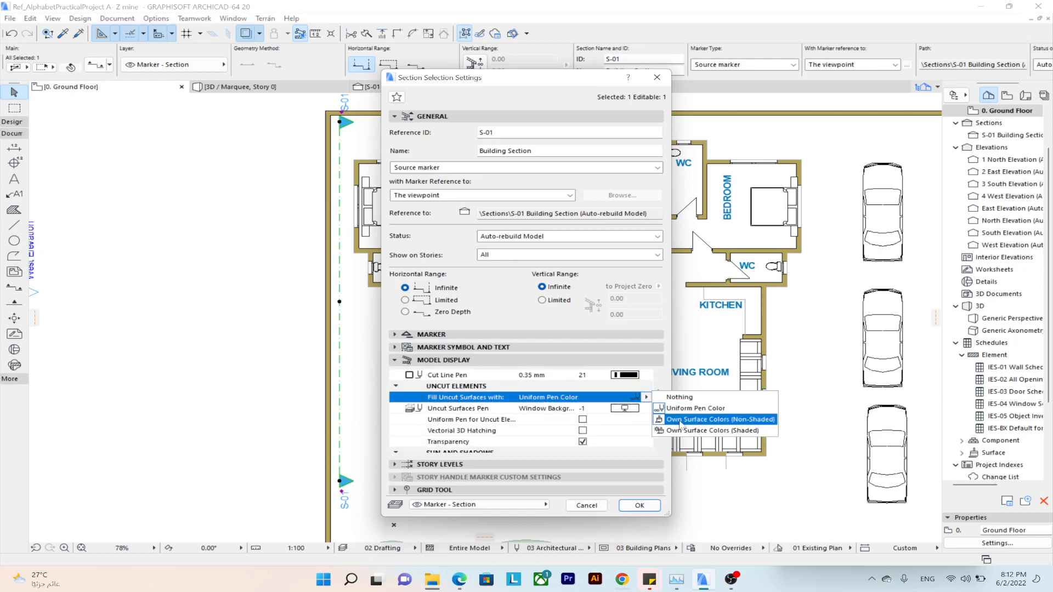
{"action": "left_click", "coordinate": [680, 420]}
{"action": "left_click", "coordinate": [582, 408]}
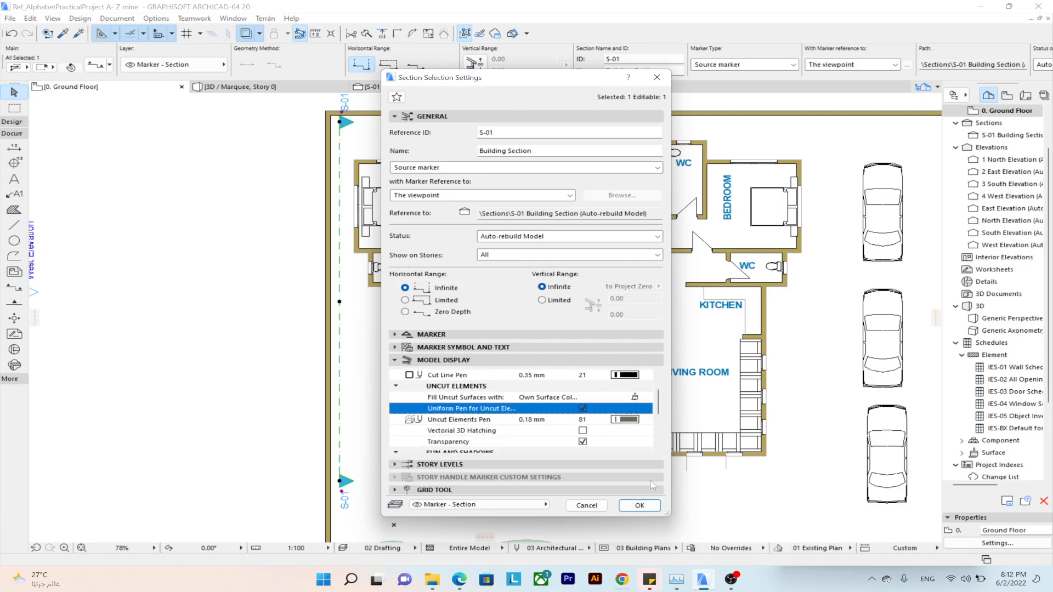
{"action": "left_click", "coordinate": [639, 505]}
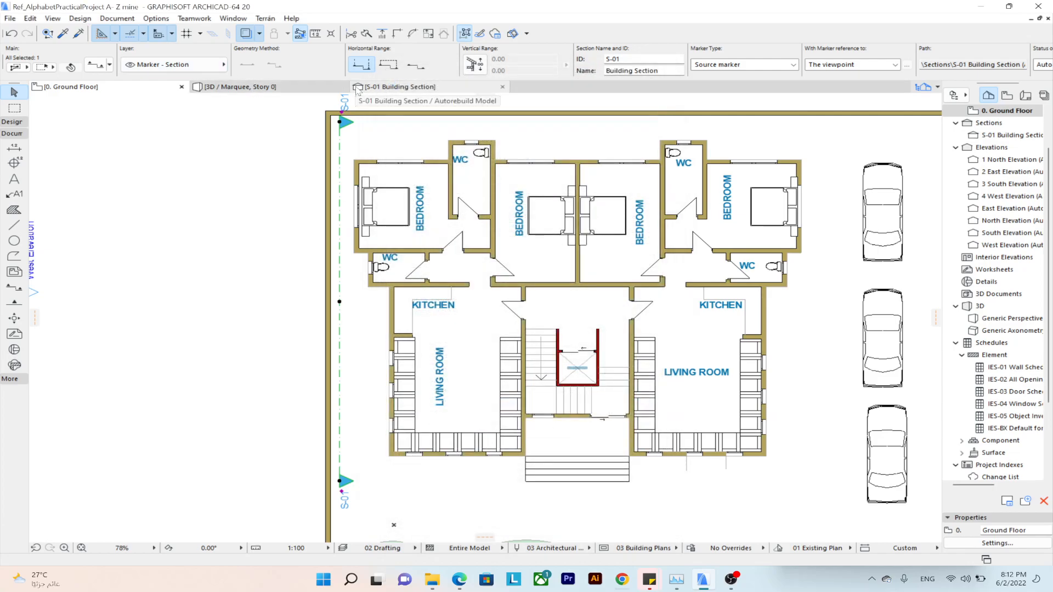
In the S-01 section, draw a rectangle with the Line tool around the outer frame of the double bedroom window.
{"action": "left_click", "coordinate": [391, 84]}
{"action": "scroll", "coordinate": [503, 376], "scroll_direction": "up", "scroll_amount": 2}
{"action": "scroll", "coordinate": [522, 367], "scroll_direction": "down", "scroll_amount": 3}
{"action": "scroll", "coordinate": [499, 292], "scroll_direction": "up", "scroll_amount": 3}
{"action": "middle_click_drag", "start_coordinate": [353, 339], "coordinate": [497, 308]}
{"action": "scroll", "coordinate": [390, 238], "scroll_direction": "up", "scroll_amount": 3}
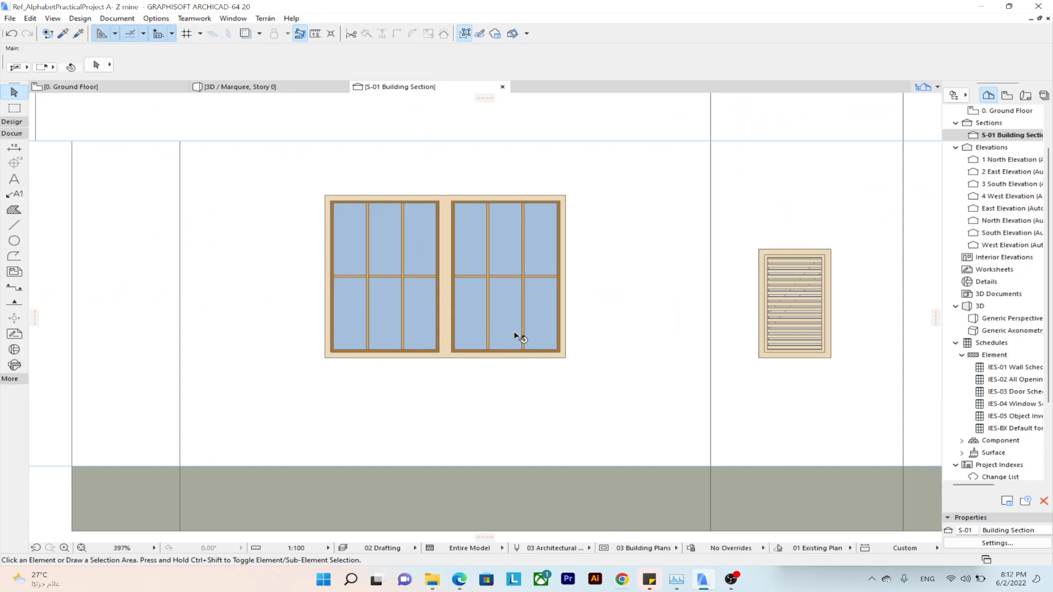
{"action": "left_click", "coordinate": [15, 225]}
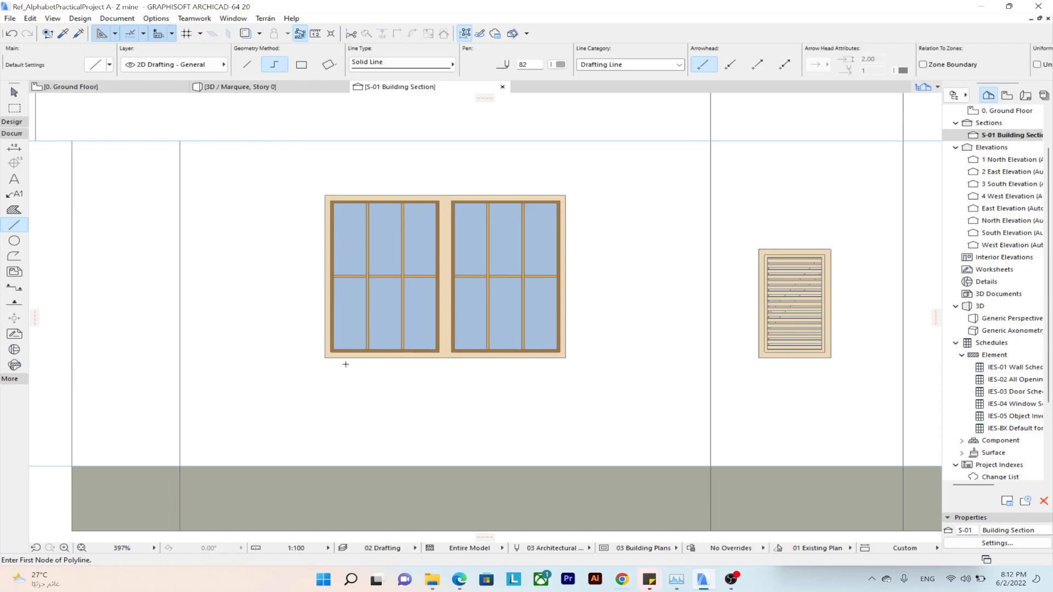
{"action": "left_click", "coordinate": [302, 65]}
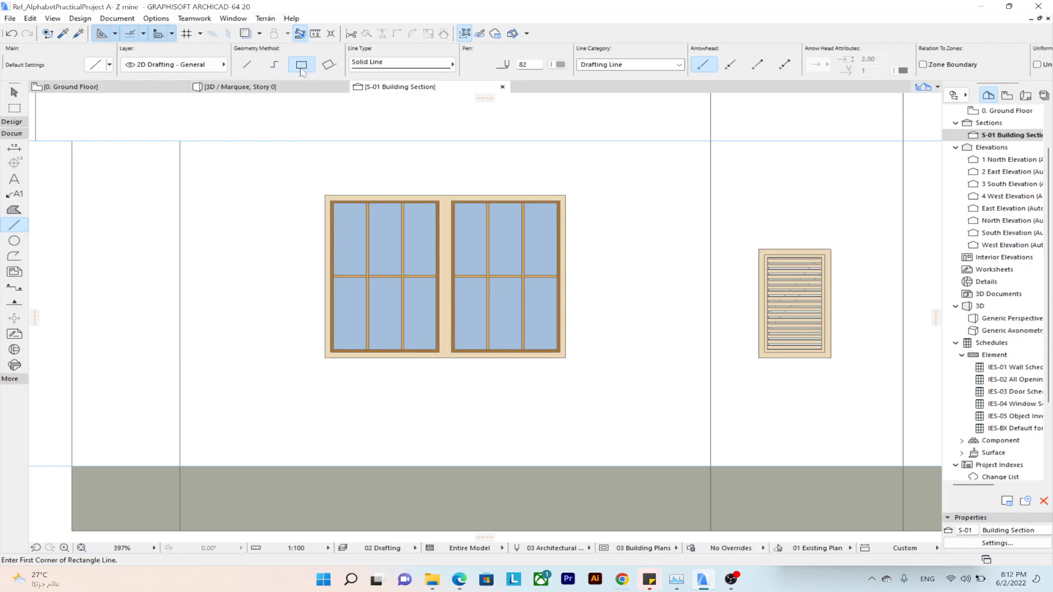
{"action": "left_click", "coordinate": [325, 195]}
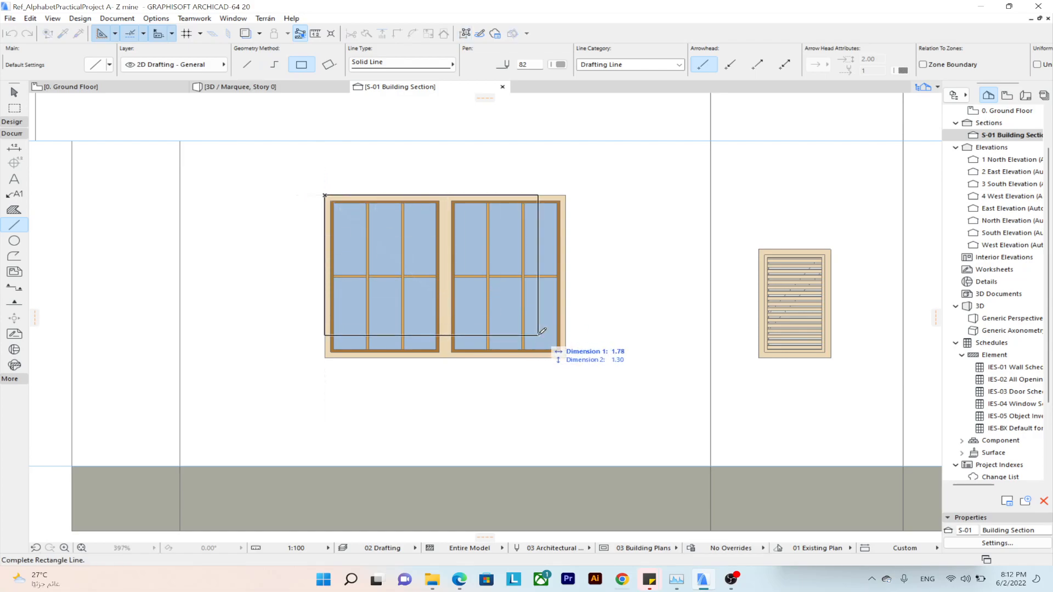
{"action": "left_click", "coordinate": [566, 356]}
{"action": "middle_click_drag", "start_coordinate": [284, 254], "coordinate": [369, 268]}
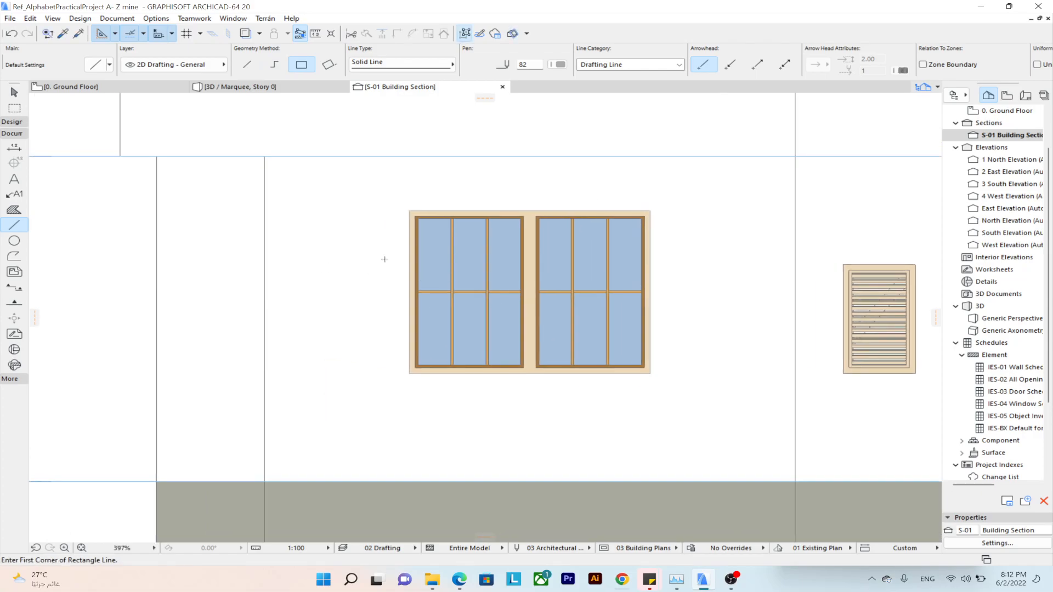
{"action": "key", "text": "Escape"}
Select all four lines of the rectangle around the window and offset them outward by 0.1.
{"action": "scroll", "coordinate": [410, 214], "scroll_direction": "up", "scroll_amount": 5}
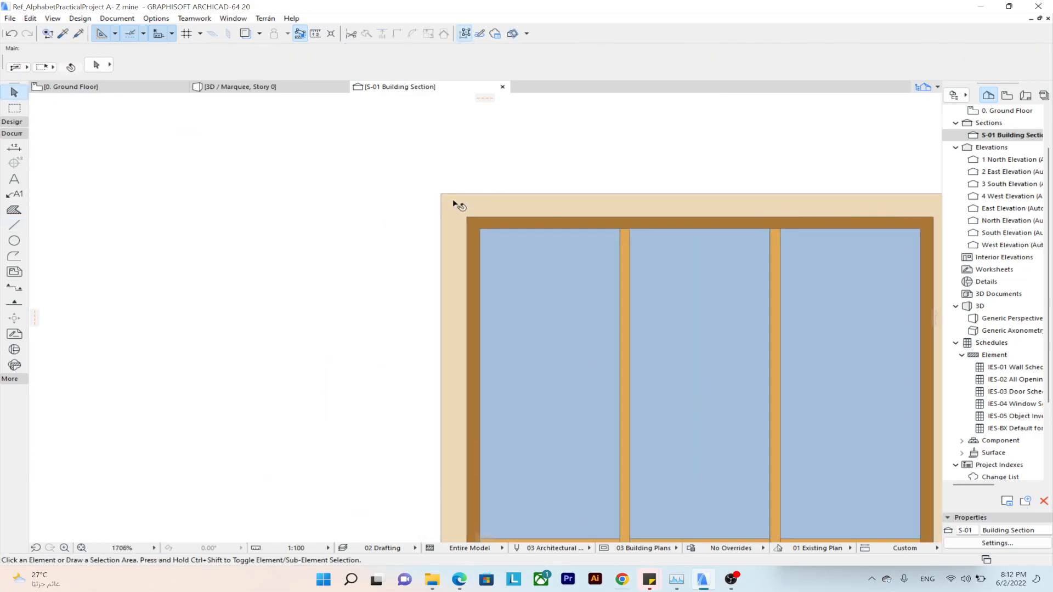
{"action": "left_click", "coordinate": [454, 195]}
{"action": "scroll", "coordinate": [428, 204], "scroll_direction": "down", "scroll_amount": 4}
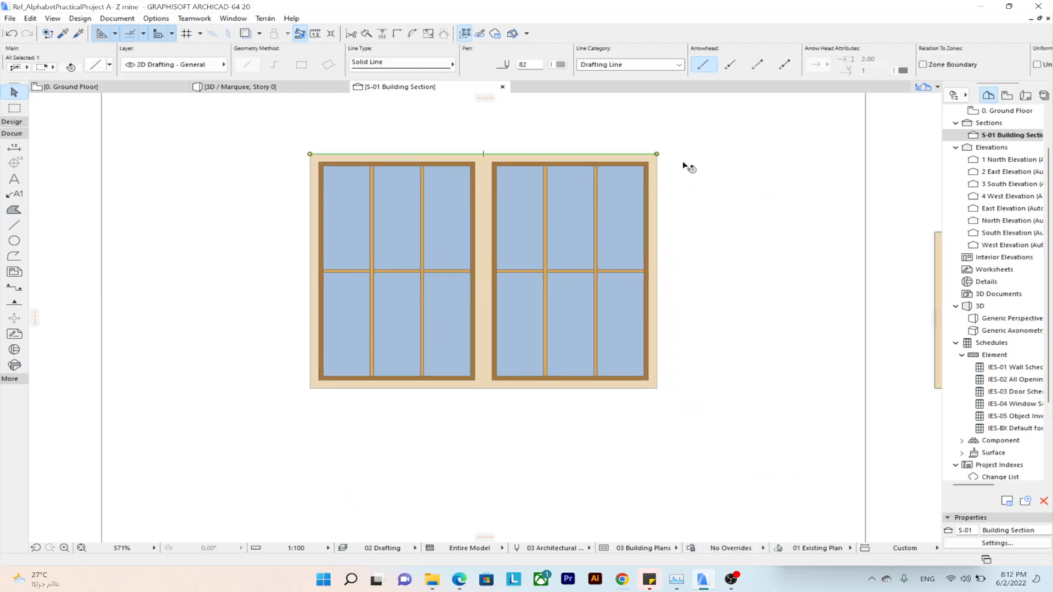
{"action": "left_click", "coordinate": [657, 171], "text": "shift"}
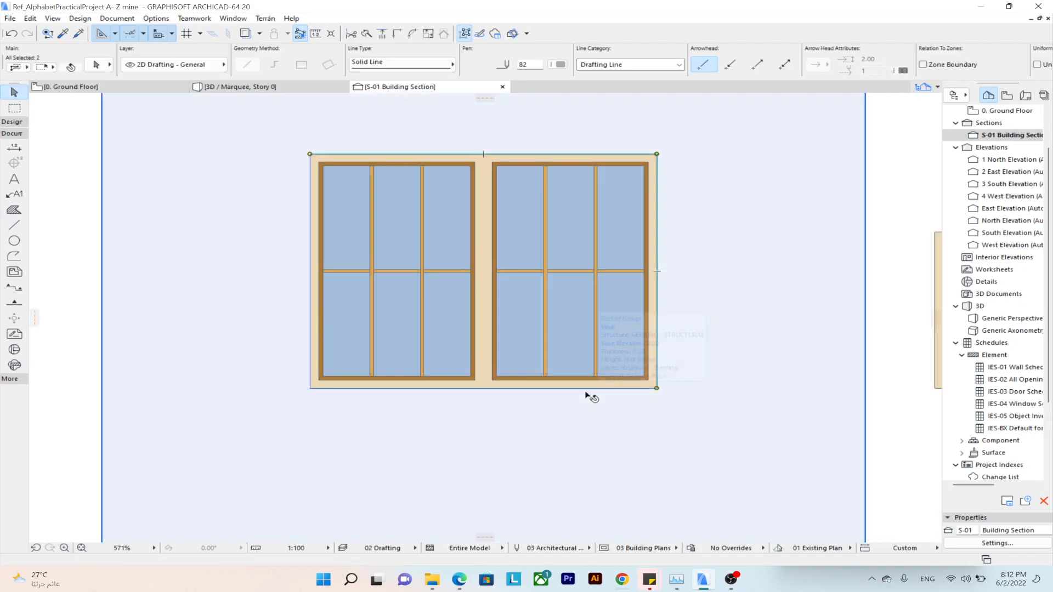
{"action": "left_click", "coordinate": [587, 390], "text": "shift"}
{"action": "left_click", "coordinate": [311, 340], "text": "shift"}
{"action": "left_click", "coordinate": [375, 154]}
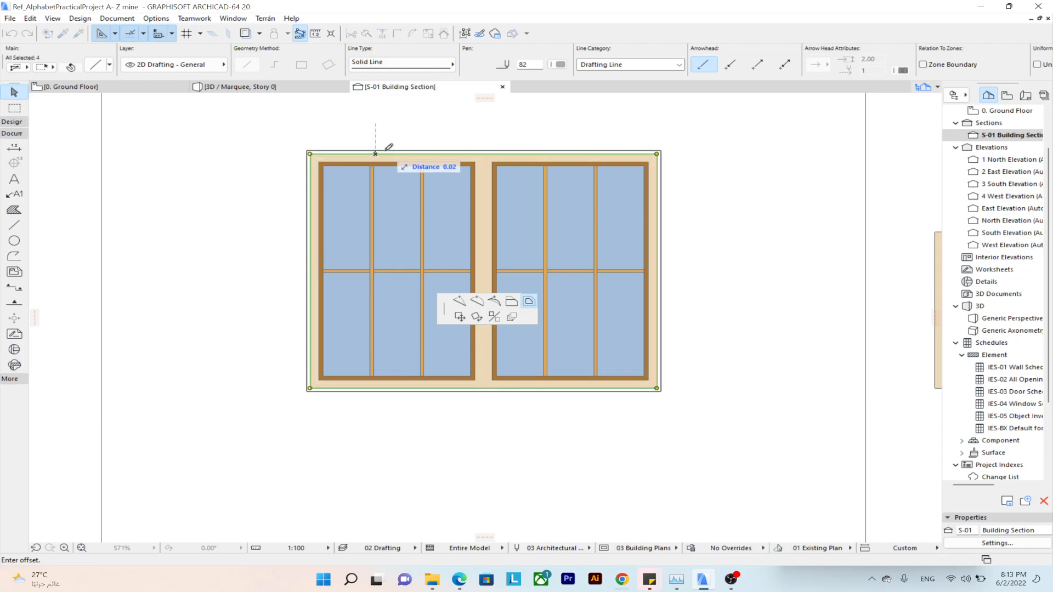
{"action": "scroll", "coordinate": [384, 146], "scroll_direction": "up", "scroll_amount": 4}
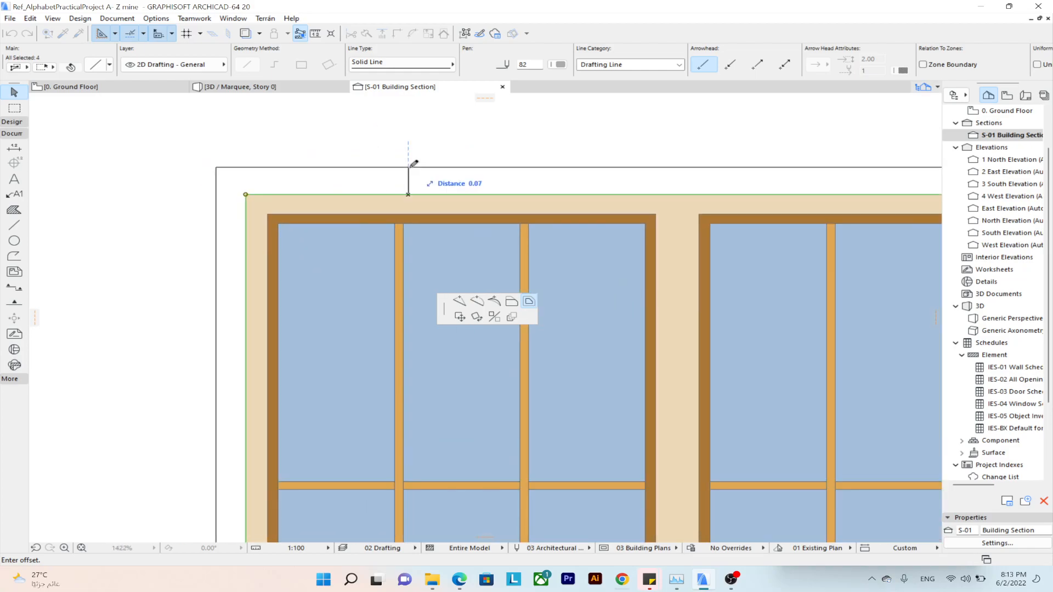
{"action": "type", "text": "0.1"}
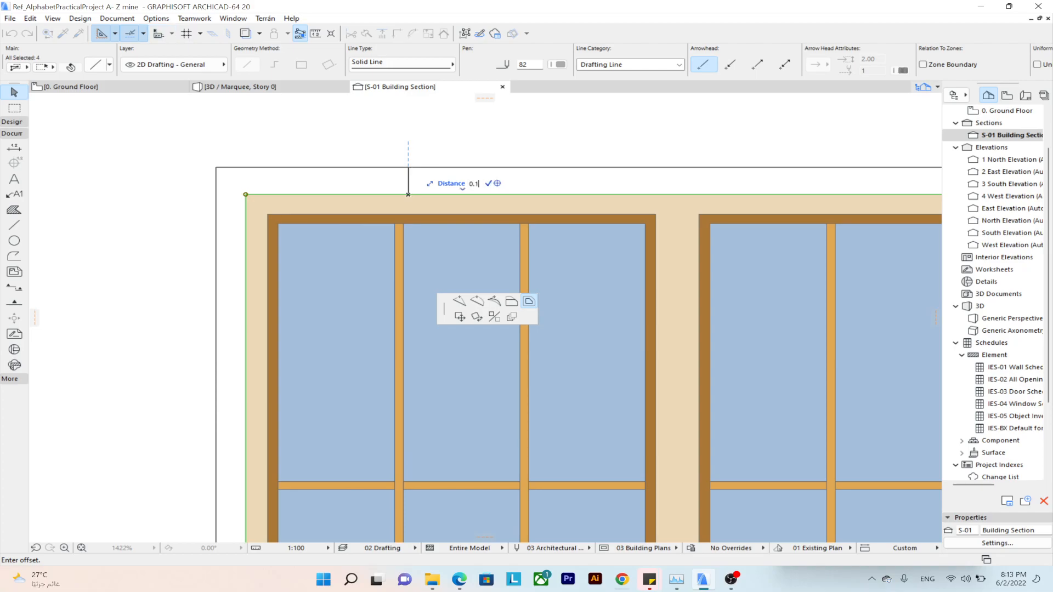
{"action": "key", "text": "Return"}
{"action": "scroll", "coordinate": [408, 164], "scroll_direction": "down", "scroll_amount": 4}
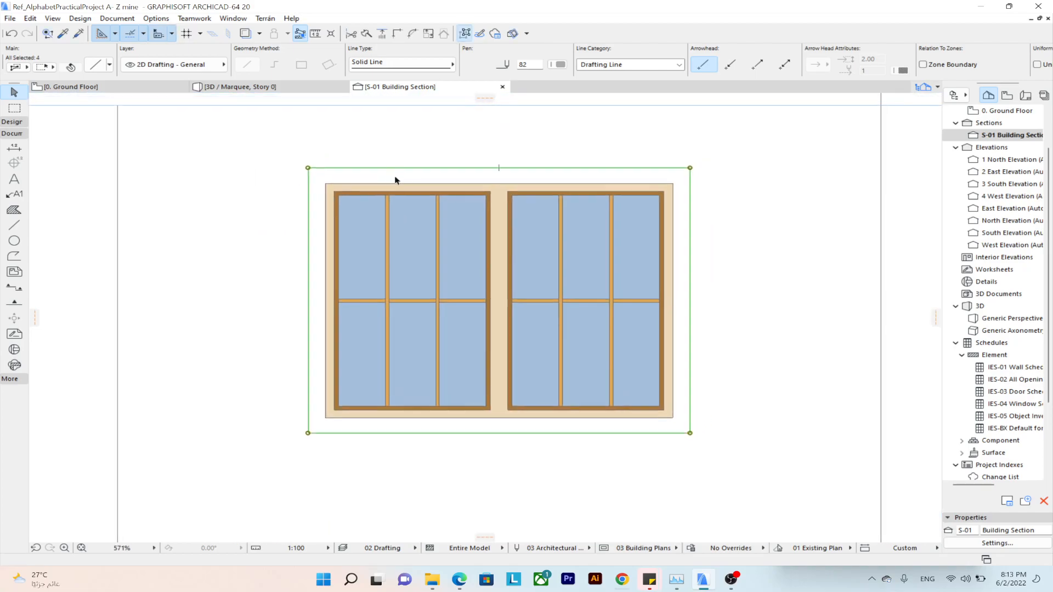
Offset a copy of the line rectangle outward by 0.2 to form the outer outline of the window surround.
{"action": "left_click", "coordinate": [453, 168]}
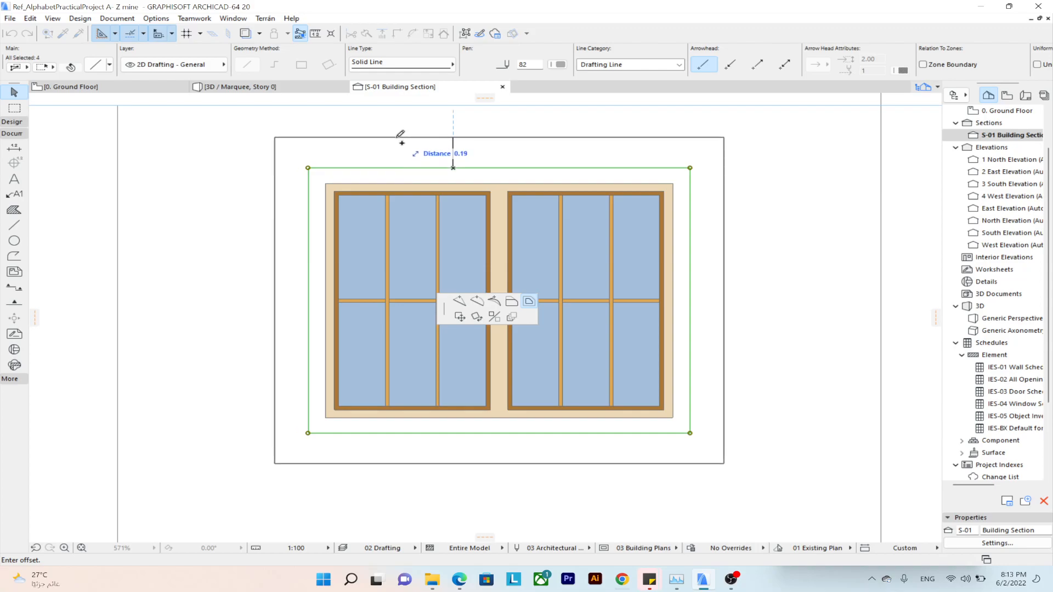
{"action": "type", "text": "0.2"}
{"action": "key", "text": "Return"}
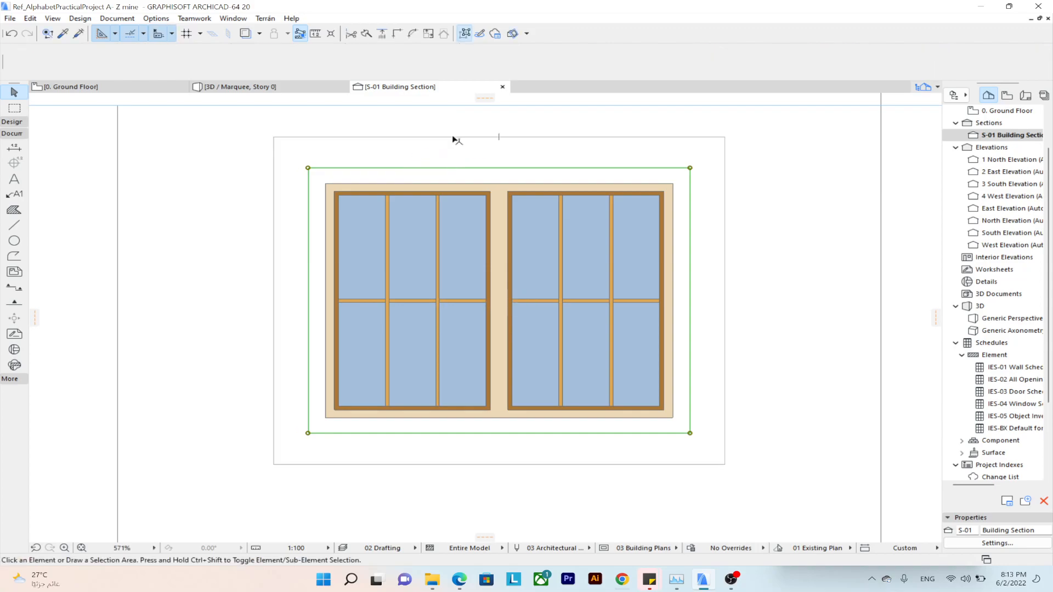
{"action": "key", "text": "Escape"}
{"action": "scroll", "coordinate": [454, 140], "scroll_direction": "down", "scroll_amount": 2}
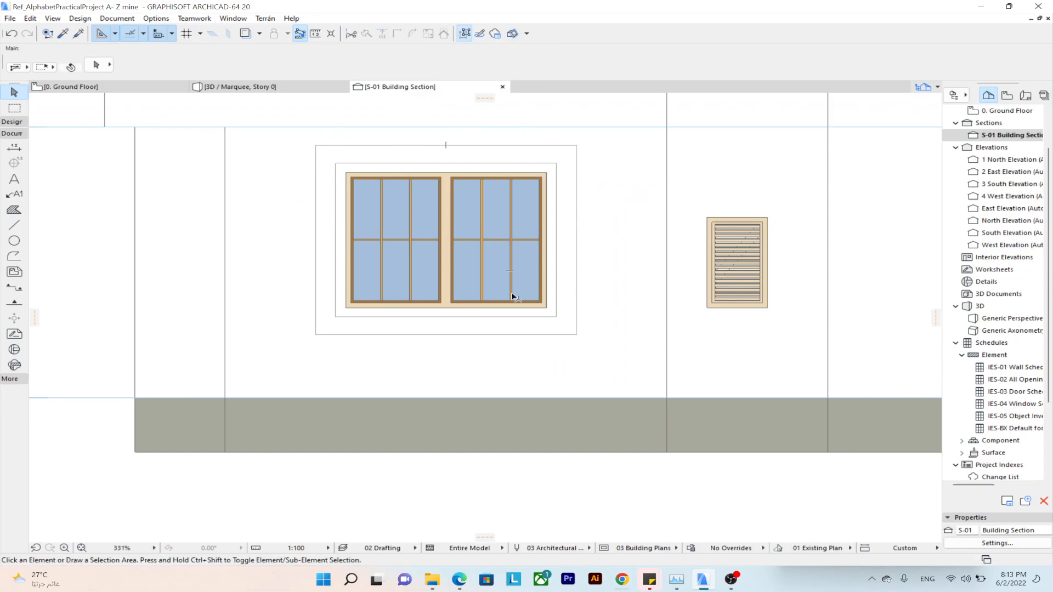
Draw a Morph polygon filling the right half of the band between the two line rectangles, starting from their upper midpoint.
{"action": "left_click", "coordinate": [22, 124]}
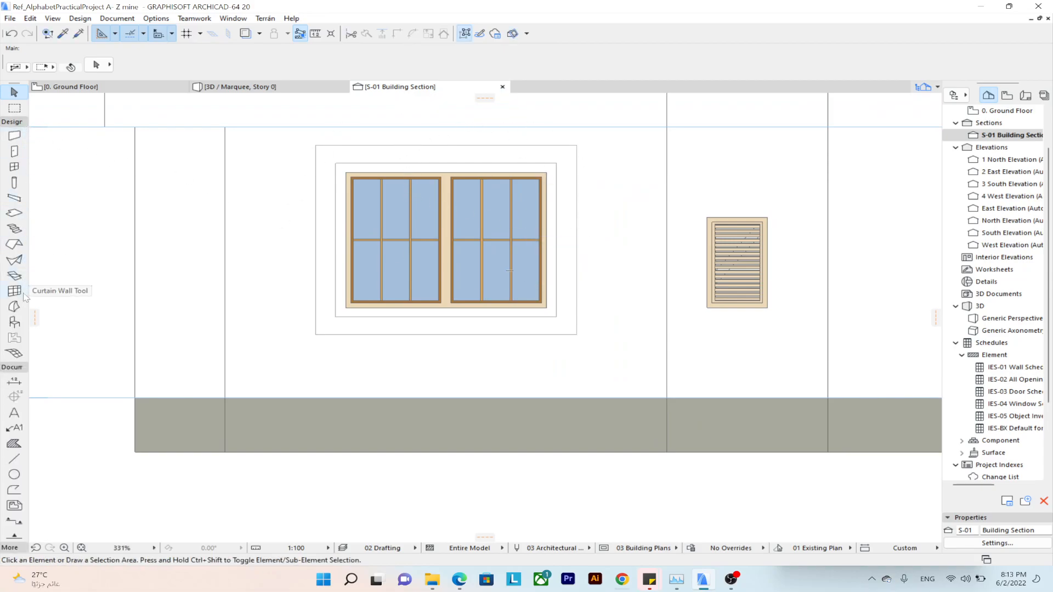
{"action": "left_click", "coordinate": [15, 306]}
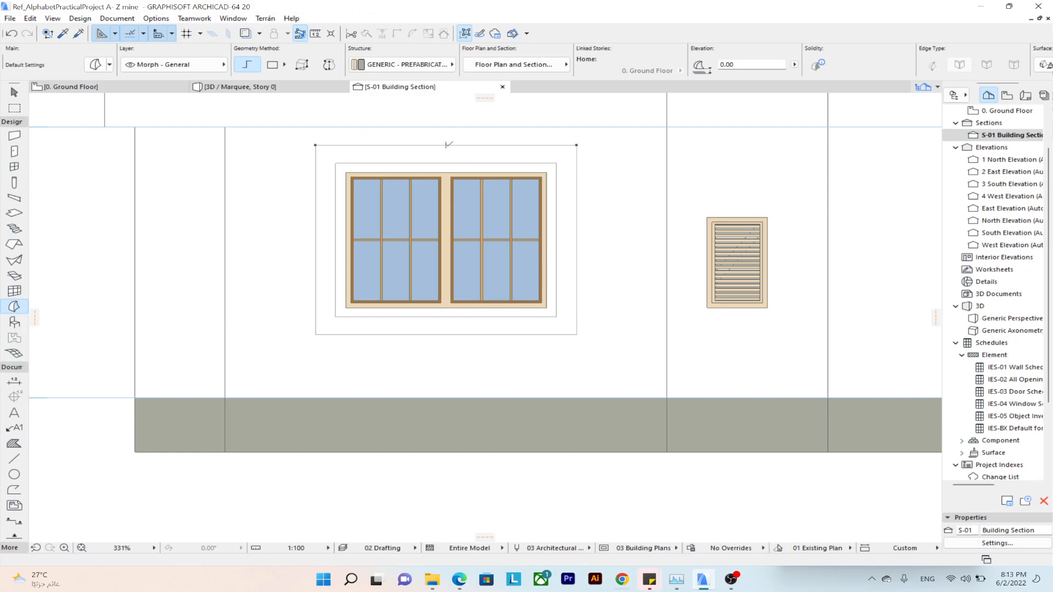
{"action": "left_click", "coordinate": [447, 144]}
{"action": "left_click", "coordinate": [576, 145]}
{"action": "left_click", "coordinate": [576, 334]}
{"action": "left_click", "coordinate": [446, 335]}
{"action": "scroll", "coordinate": [447, 351], "scroll_direction": "up", "scroll_amount": 3}
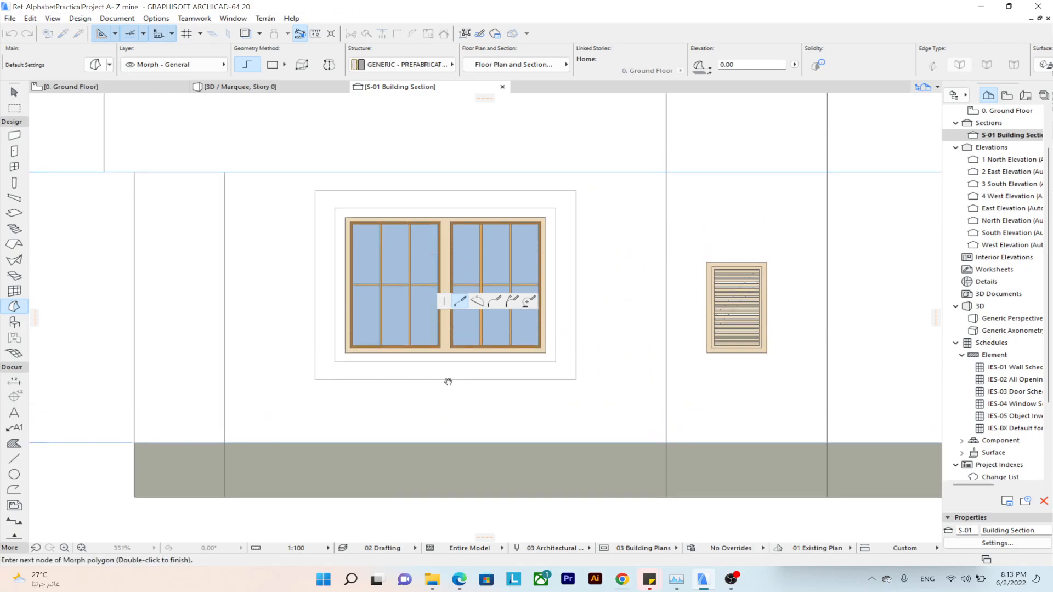
{"action": "left_click", "coordinate": [444, 356]}
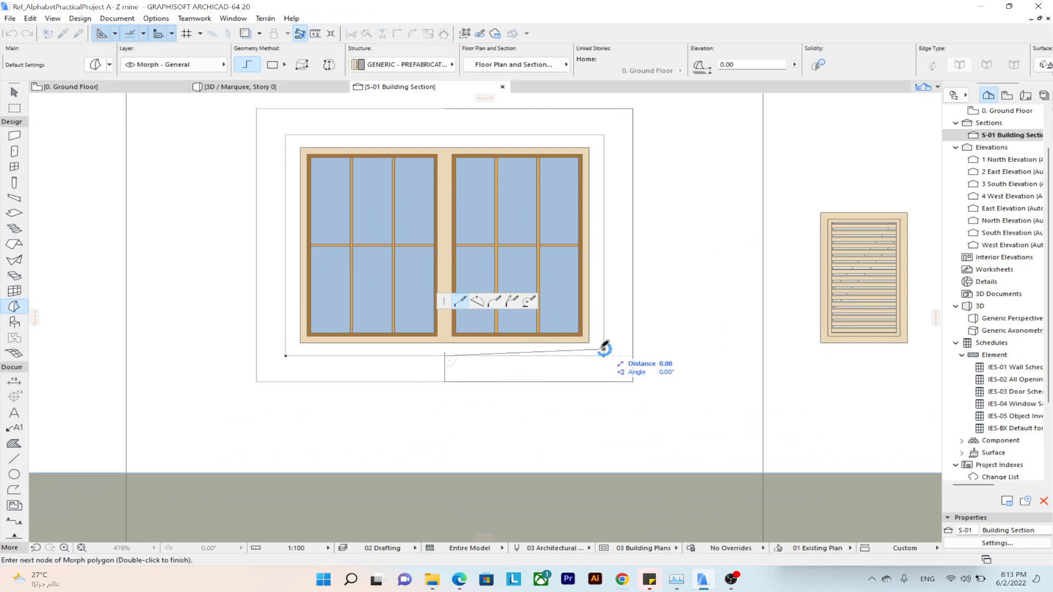
{"action": "left_click", "coordinate": [603, 353]}
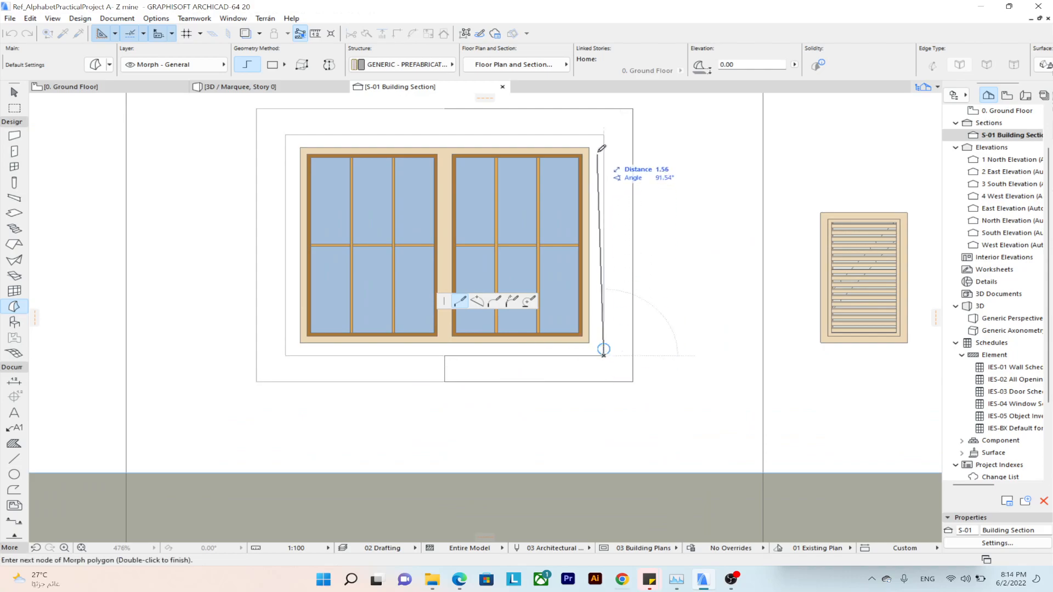
{"action": "left_click", "coordinate": [603, 135]}
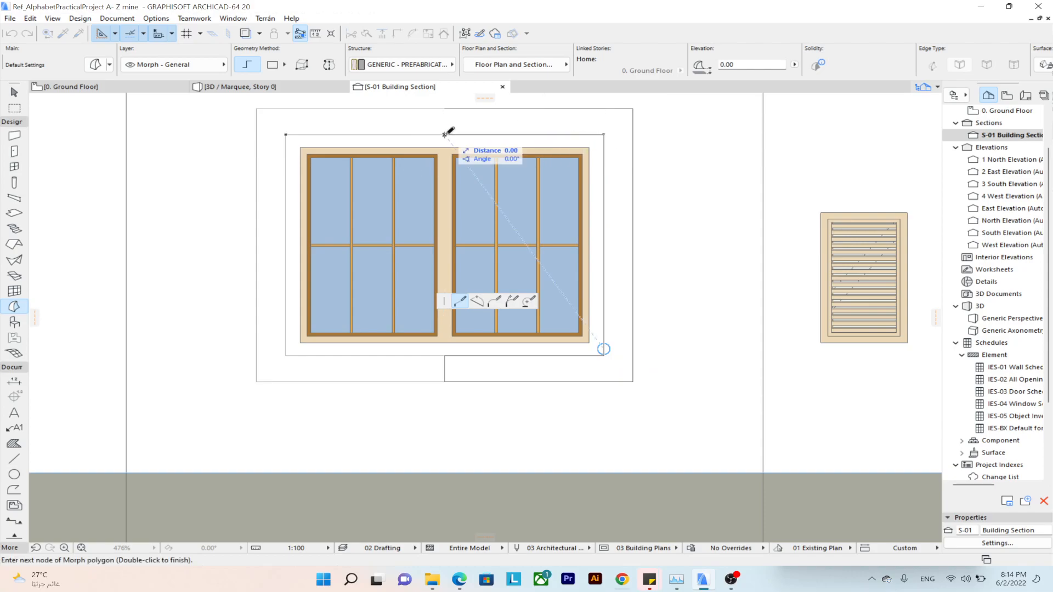
{"action": "double_click", "coordinate": [444, 108]}
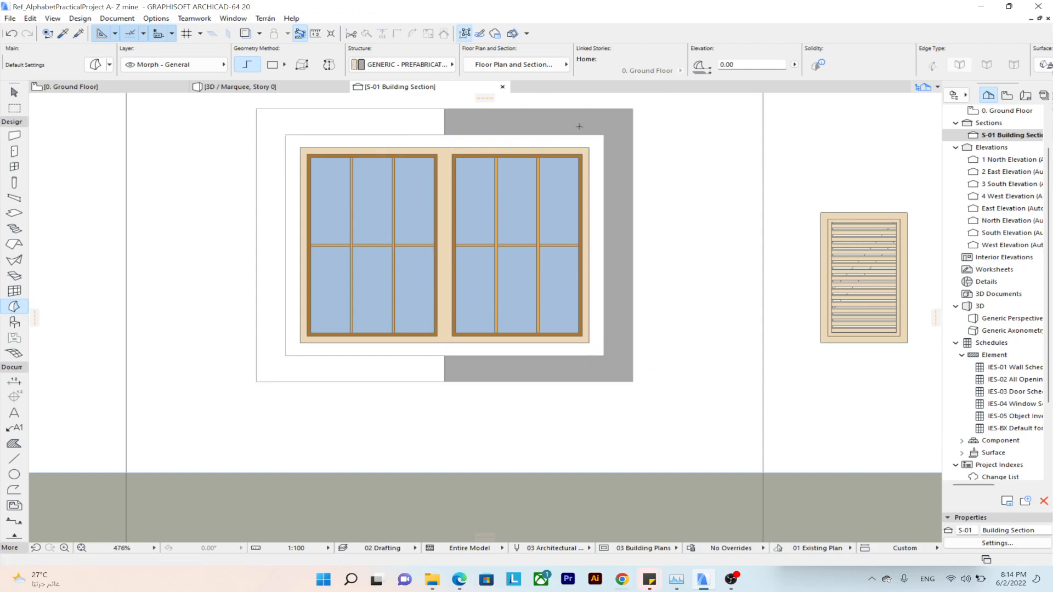
{"action": "scroll", "coordinate": [565, 280], "scroll_direction": "down", "scroll_amount": 2}
{"action": "middle_click_drag", "start_coordinate": [548, 280], "coordinate": [578, 281]}
{"action": "key", "text": "Escape"}
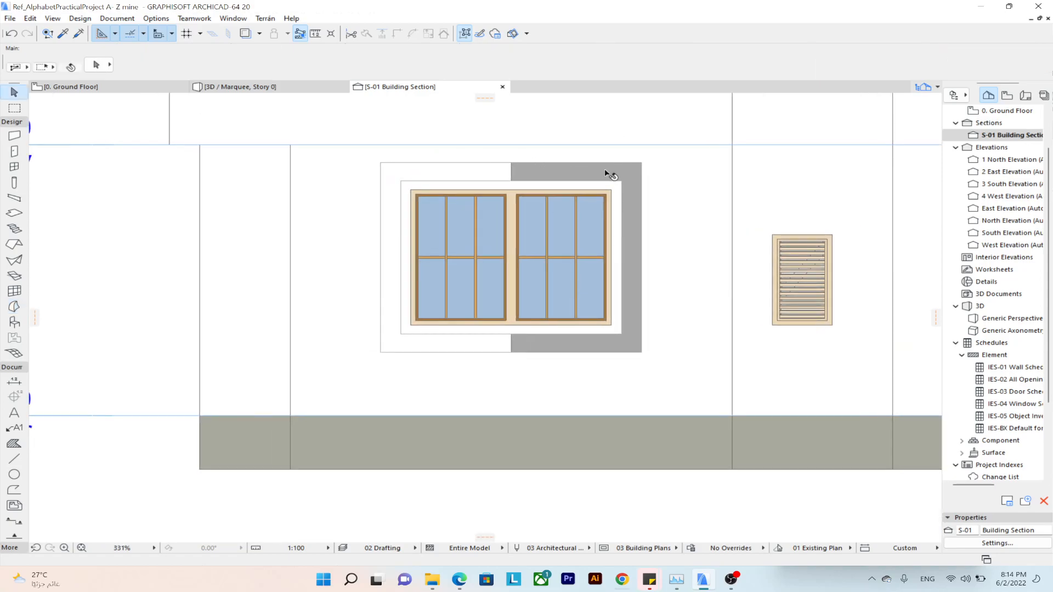
Mirror a copy of the half-frame morph about the window's vertical centre line to complete the surround.
{"action": "left_click", "coordinate": [524, 175]}
{"action": "key", "text": "ctrl+alt+m"}
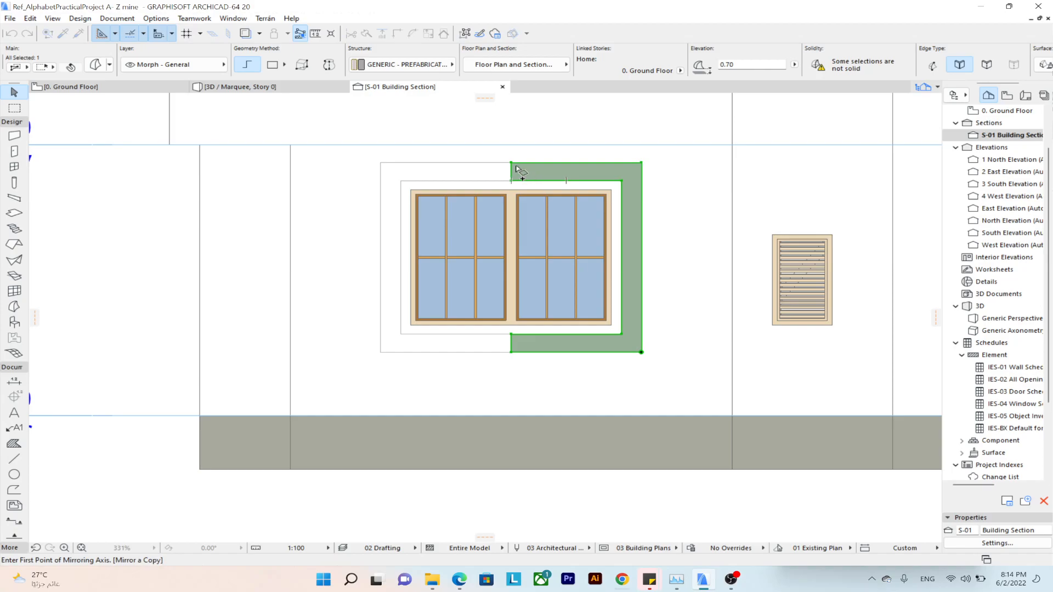
{"action": "scroll", "coordinate": [515, 167], "scroll_direction": "up", "scroll_amount": 5}
{"action": "left_click", "coordinate": [500, 156]}
{"action": "left_click", "coordinate": [501, 158]}
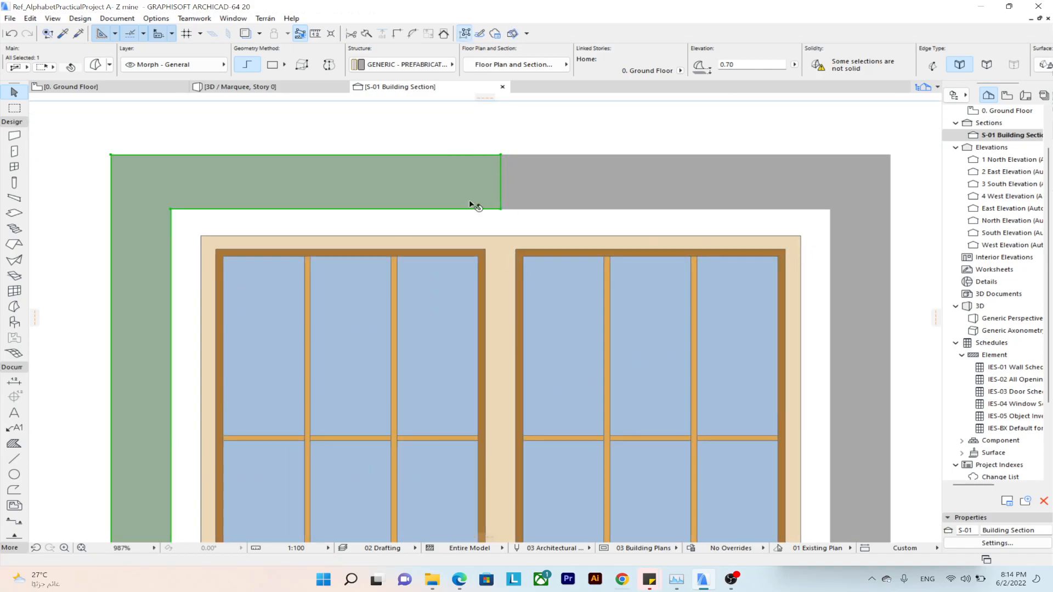
Select both morph halves and join them with a Boolean union.
{"action": "left_click", "coordinate": [556, 187], "text": "shift"}
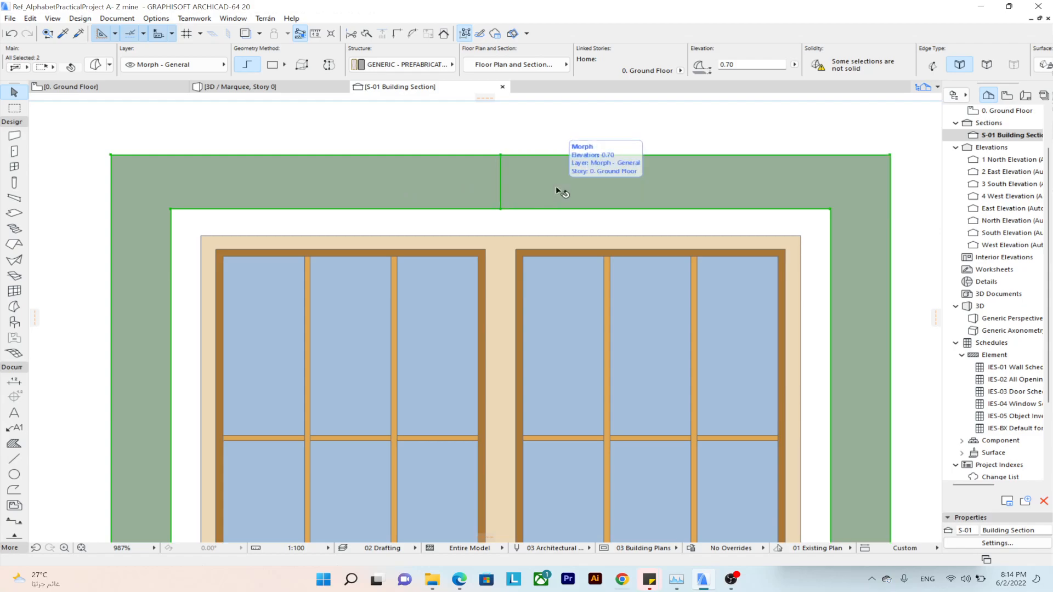
{"action": "right_click", "coordinate": [556, 187]}
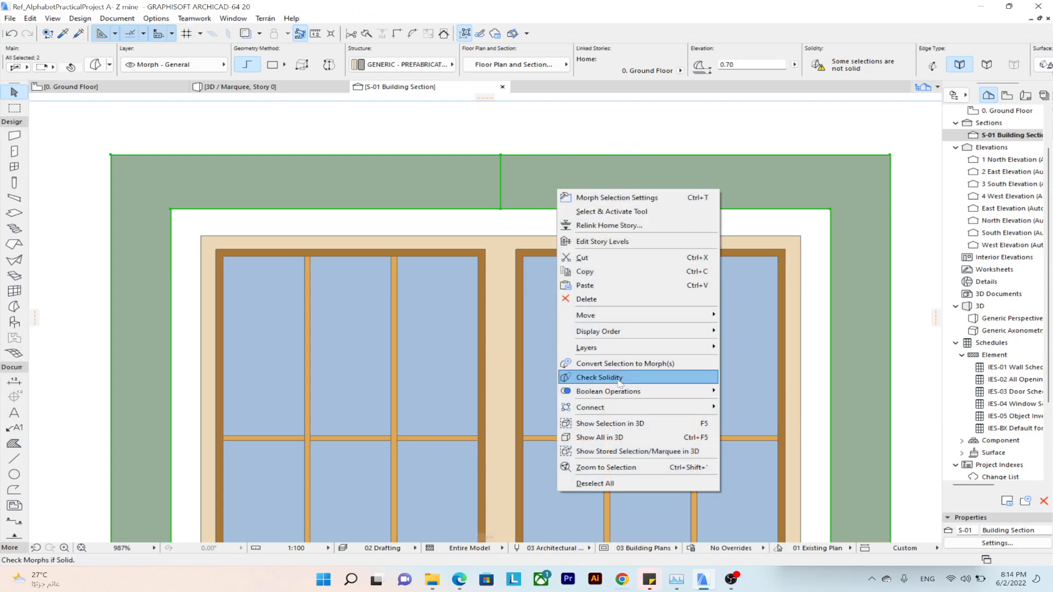
{"action": "mouse_move", "coordinate": [615, 392]}
{"action": "left_click", "coordinate": [745, 391]}
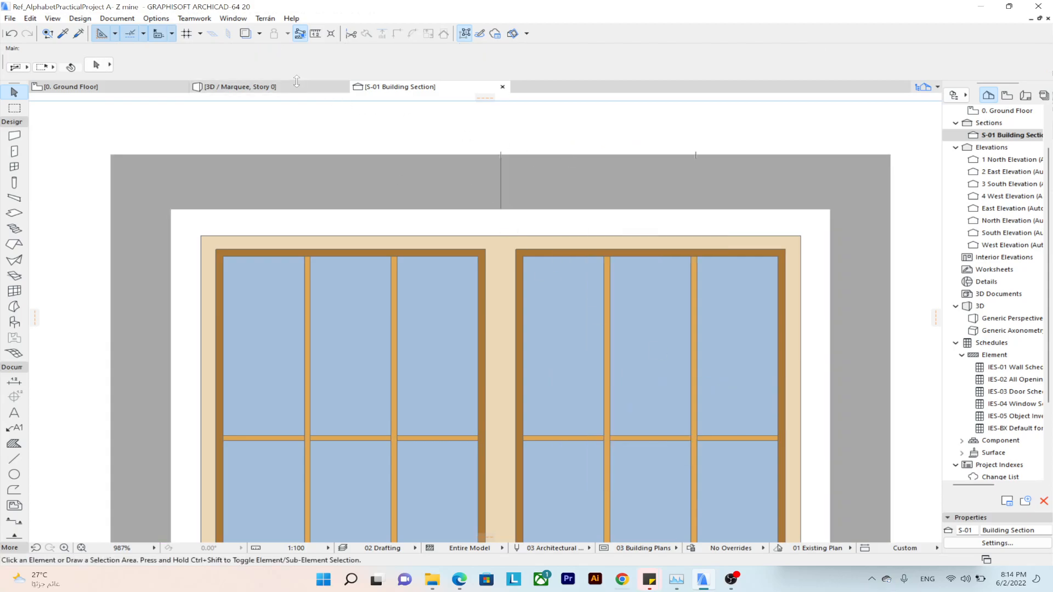
In the 3D view, select the window-surround morph and push/pull the face of its right half outward by 0.1.
{"action": "left_click", "coordinate": [242, 87]}
{"action": "scroll", "coordinate": [494, 209], "scroll_direction": "down", "scroll_amount": 3}
{"action": "middle_click_drag", "start_coordinate": [495, 209], "coordinate": [470, 337], "text": "shift"}
{"action": "scroll", "coordinate": [527, 206], "scroll_direction": "up", "scroll_amount": 4}
{"action": "scroll", "coordinate": [526, 207], "scroll_direction": "down", "scroll_amount": 3}
{"action": "left_click", "coordinate": [429, 351]}
{"action": "key", "text": "Escape"}
{"action": "left_click", "coordinate": [424, 349]}
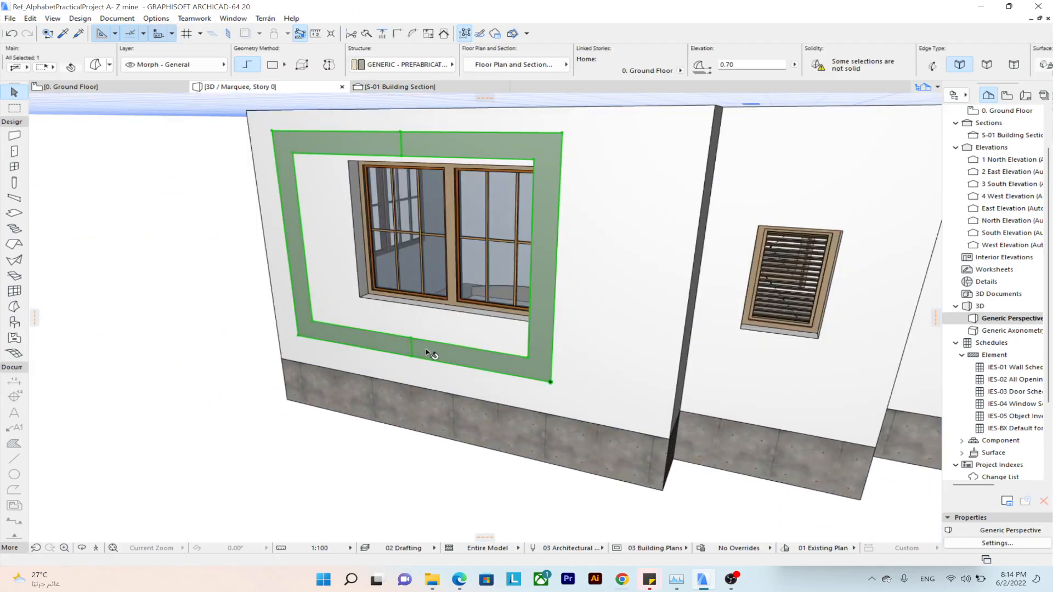
{"action": "left_click", "coordinate": [427, 352]}
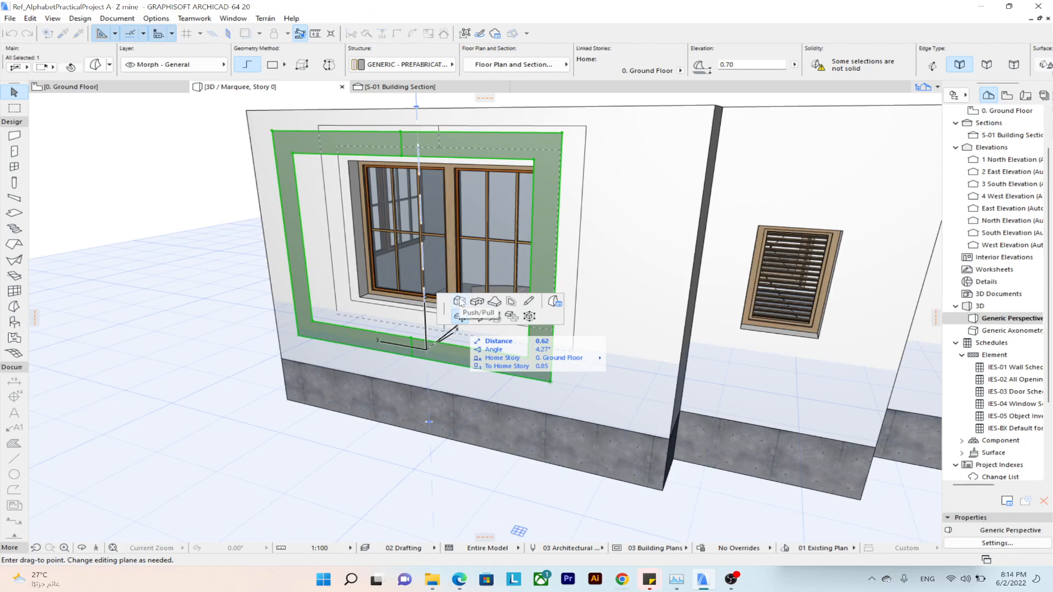
{"action": "left_click", "coordinate": [459, 300]}
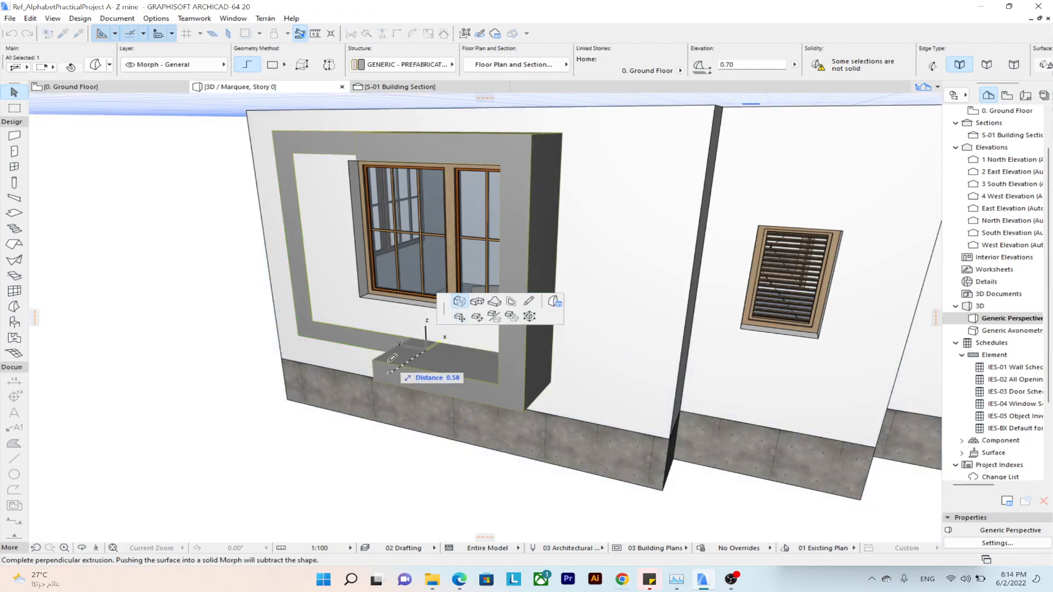
{"action": "type", "text": "0.1"}
{"action": "key", "text": "Return"}
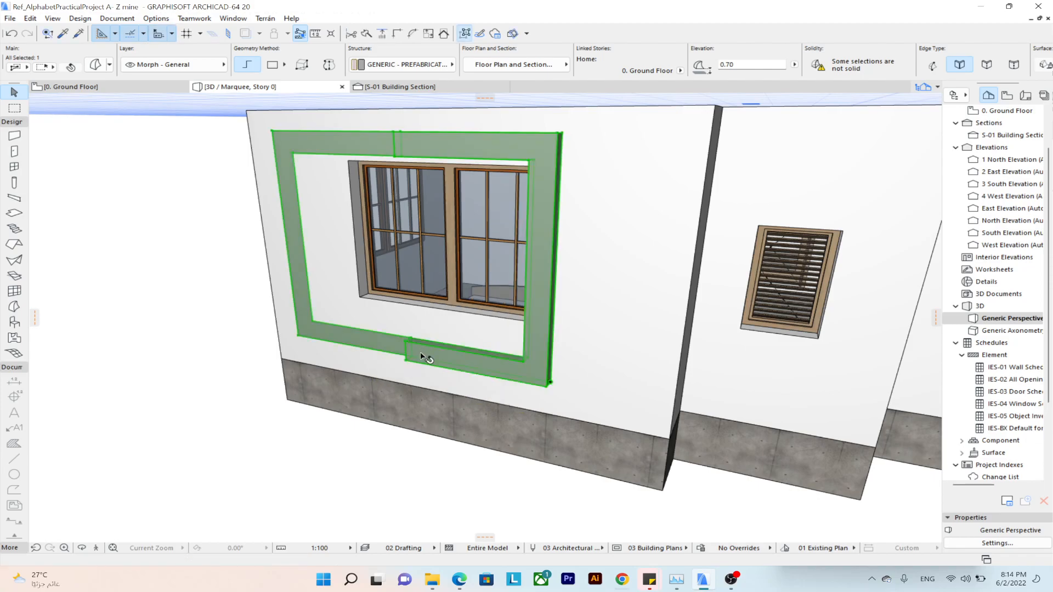
Push/pull the face of the surround's left half by 0.10, flush with the right half.
{"action": "scroll", "coordinate": [398, 347], "scroll_direction": "up", "scroll_amount": 2}
{"action": "left_click", "coordinate": [385, 342]}
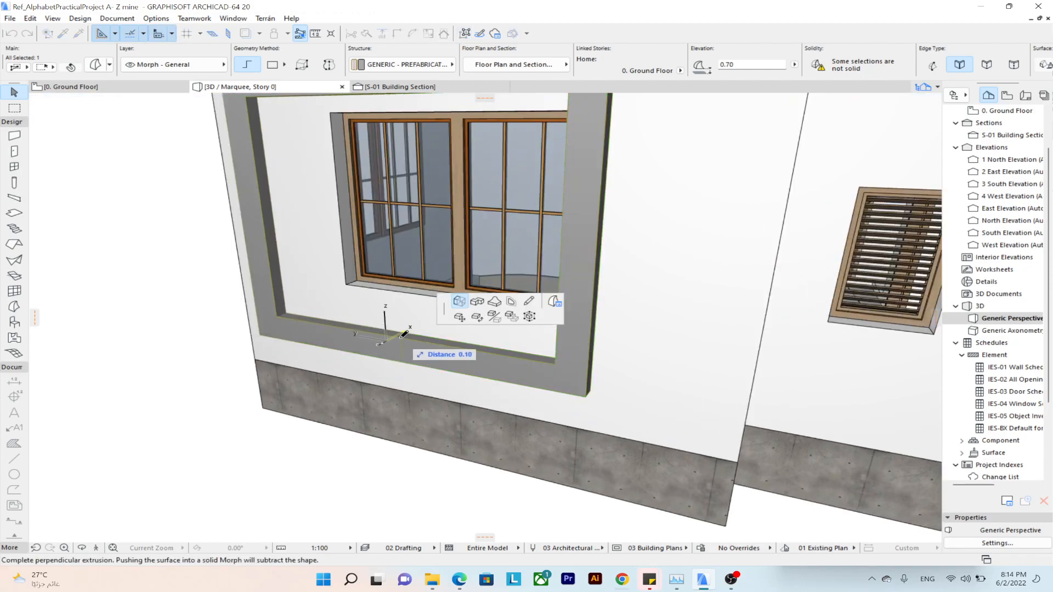
{"action": "left_click", "coordinate": [403, 335]}
{"action": "key", "text": "Escape"}
{"action": "middle_click_drag", "start_coordinate": [409, 348], "coordinate": [383, 373], "text": "shift"}
{"action": "scroll", "coordinate": [458, 386], "scroll_direction": "up", "scroll_amount": 2}
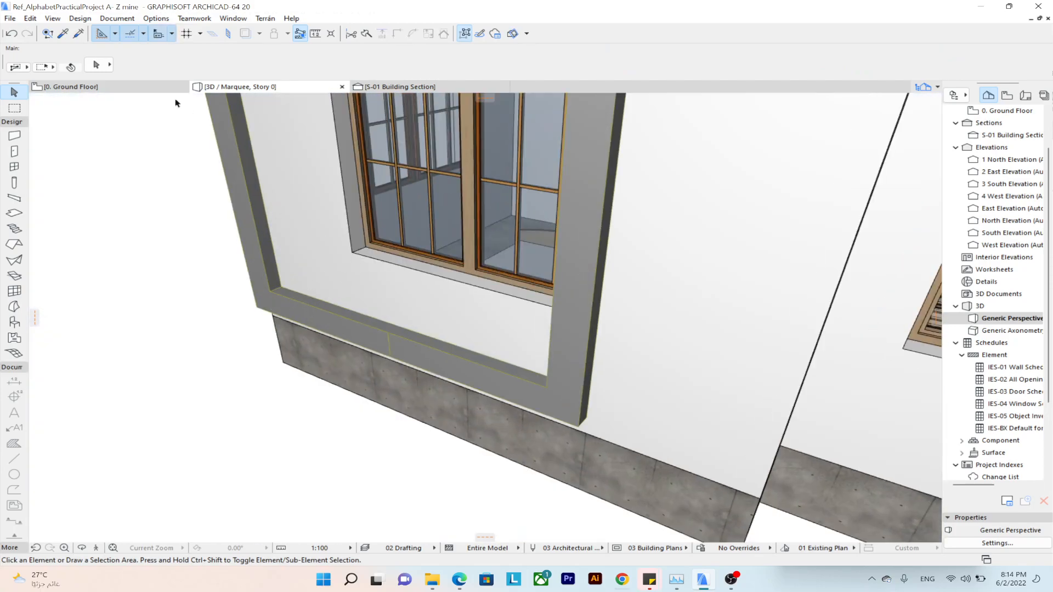
In the ground floor plan, move the window-surround morph horizontally against the bedroom wall's outer face and check its fit in 3D.
{"action": "left_click", "coordinate": [112, 85]}
{"action": "key", "text": "Escape"}
{"action": "scroll", "coordinate": [333, 204], "scroll_direction": "up", "scroll_amount": 5}
{"action": "left_click", "coordinate": [344, 154]}
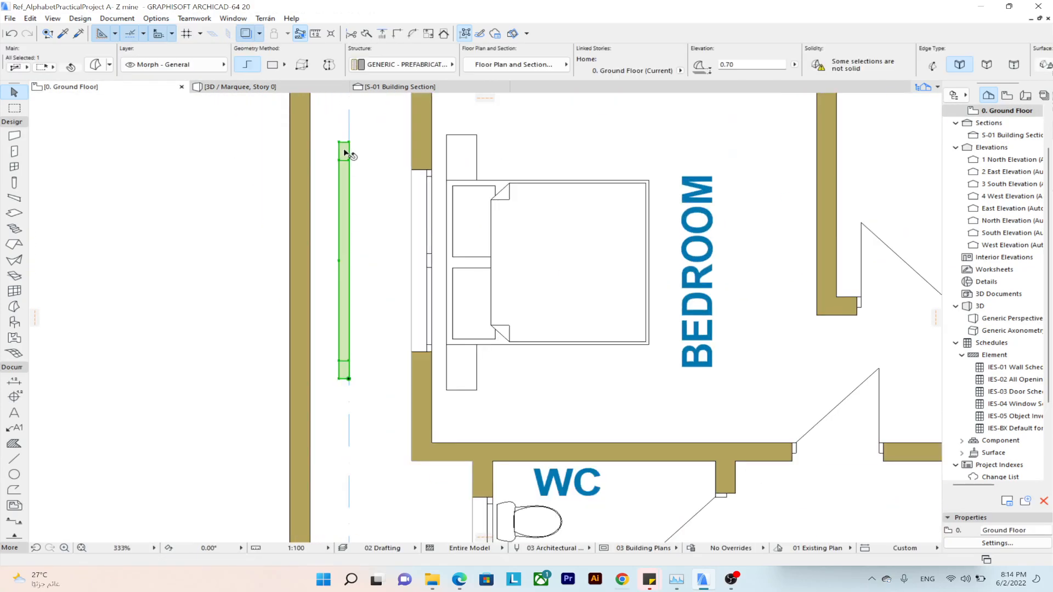
{"action": "key", "text": "ctrl+d"}
{"action": "left_click", "coordinate": [349, 142]}
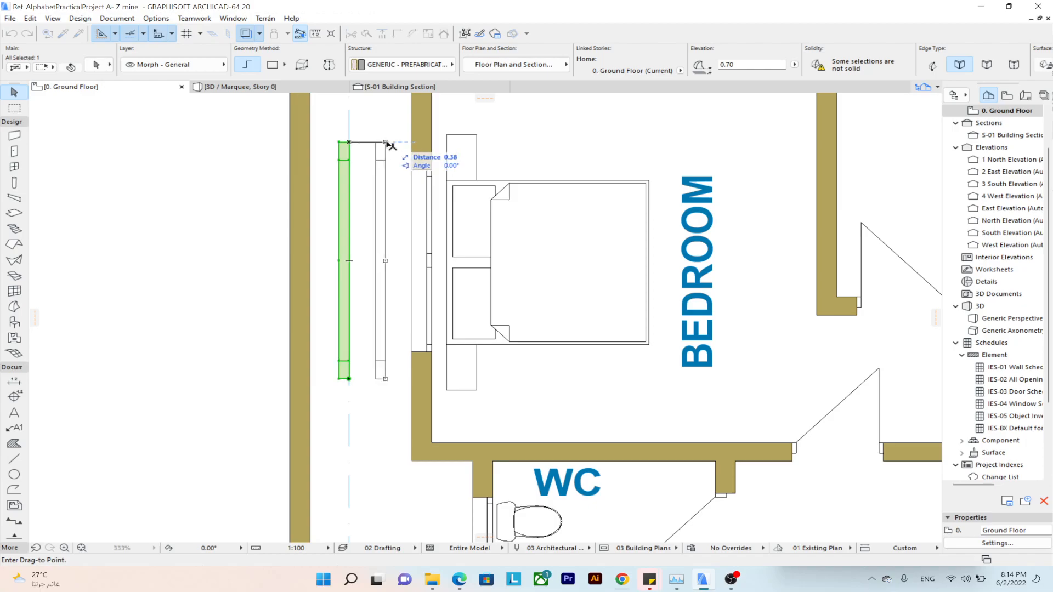
{"action": "left_click", "coordinate": [412, 142]}
{"action": "key", "text": "Escape"}
{"action": "left_click", "coordinate": [293, 88]}
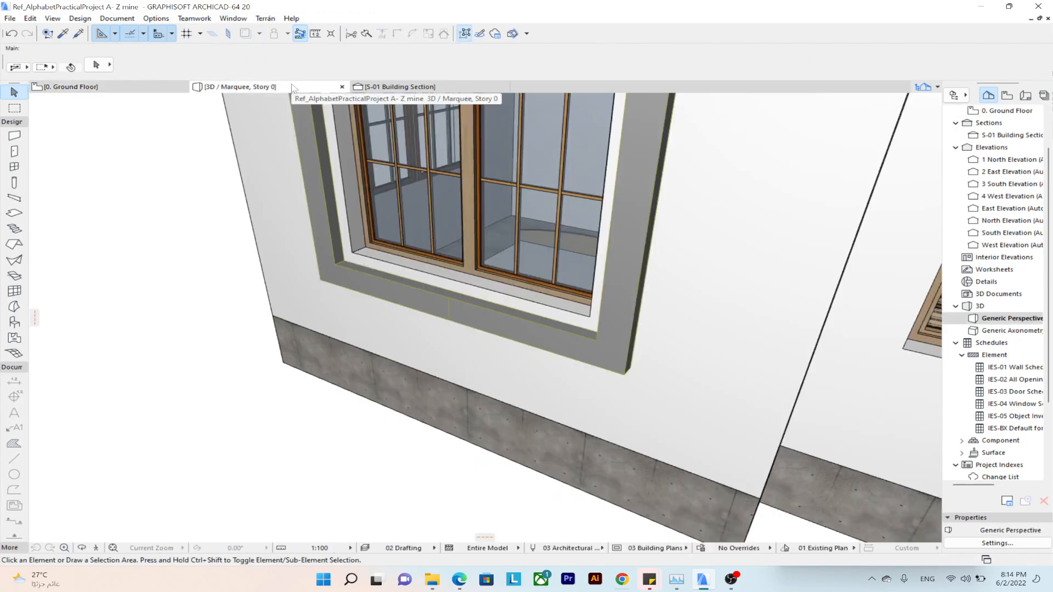
{"action": "scroll", "coordinate": [370, 217], "scroll_direction": "down", "scroll_amount": 5}
{"action": "middle_click_drag", "start_coordinate": [472, 255], "coordinate": [679, 196], "text": "shift"}
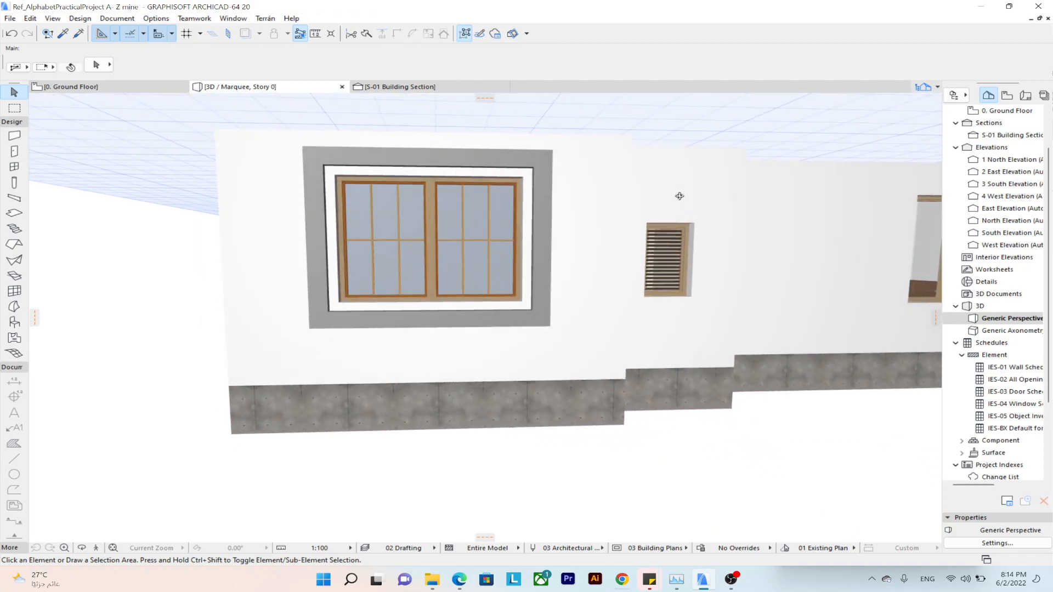
In the S-01 building section, select the two-part window-surround morph and delete it, keeping the outline linework.
{"action": "left_click", "coordinate": [423, 87]}
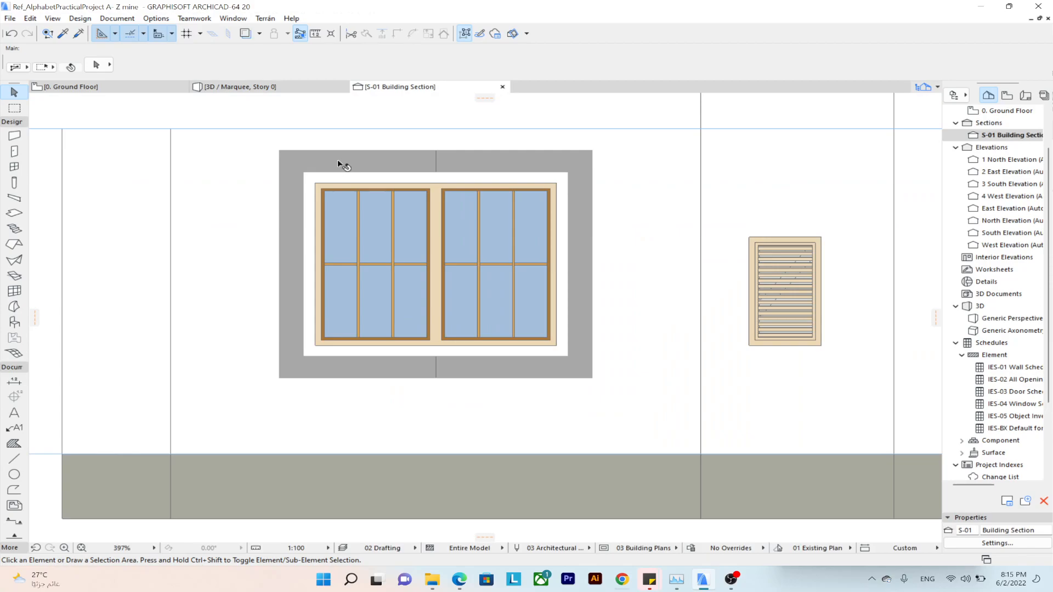
{"action": "left_click", "coordinate": [344, 159]}
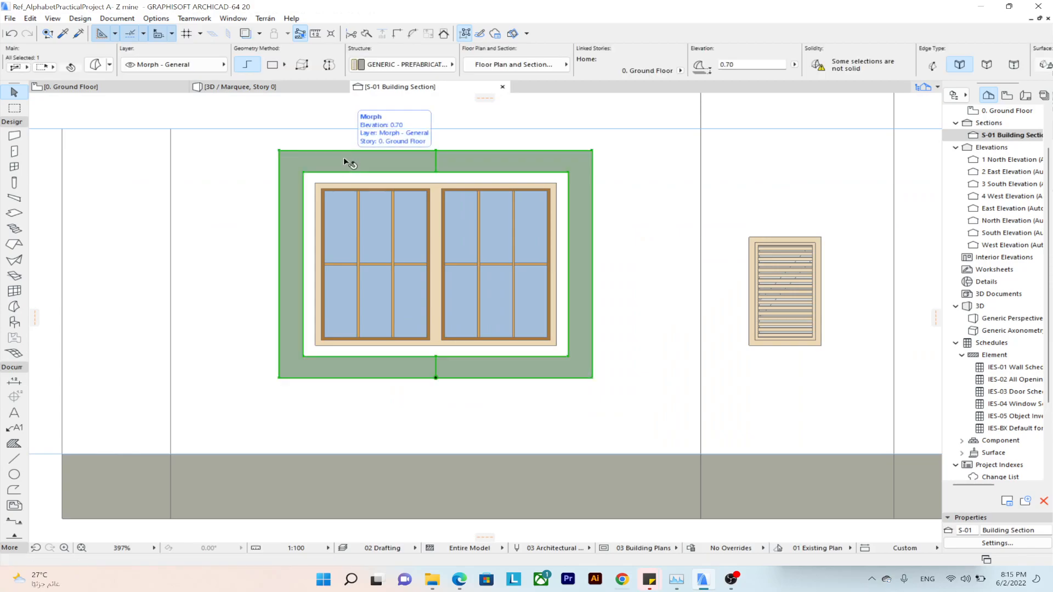
{"action": "key", "text": "Escape"}
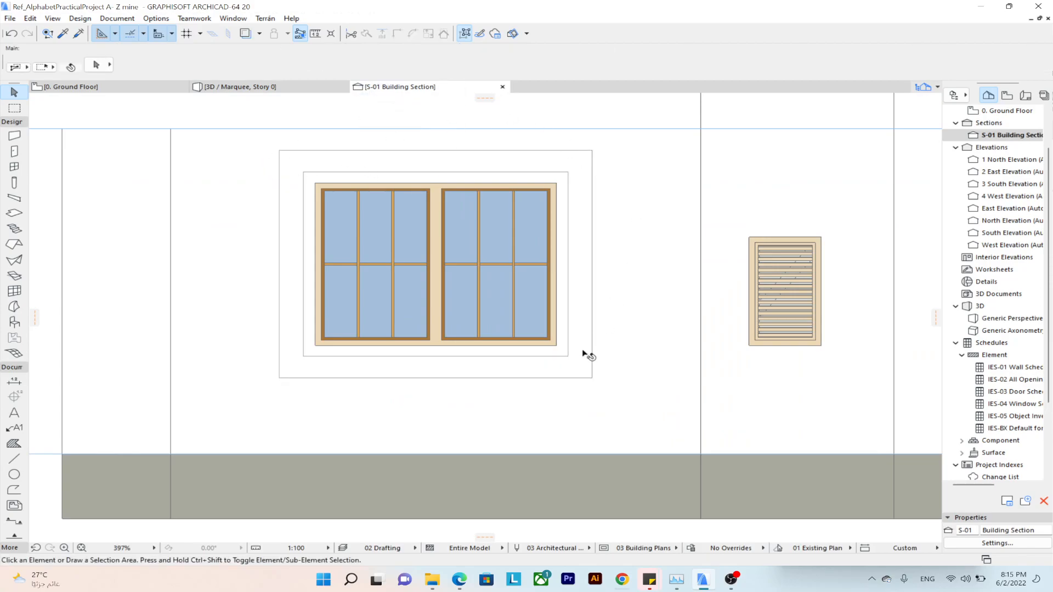
Create a rectangular morph face from corner to corner of the outer outline around the bedroom window.
{"action": "left_click", "coordinate": [14, 306]}
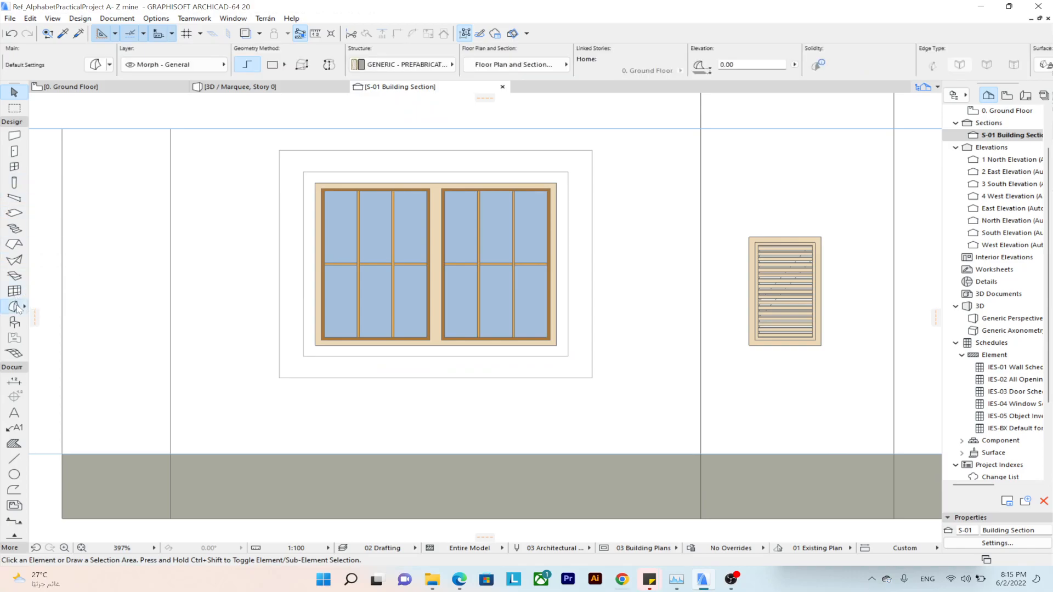
{"action": "left_click", "coordinate": [272, 65]}
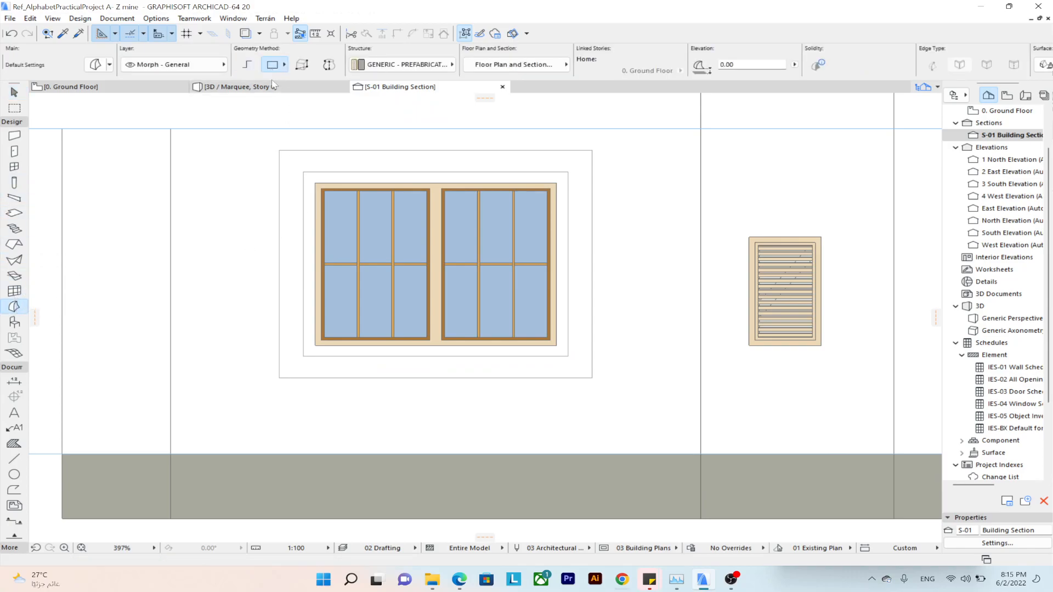
{"action": "left_click", "coordinate": [279, 150]}
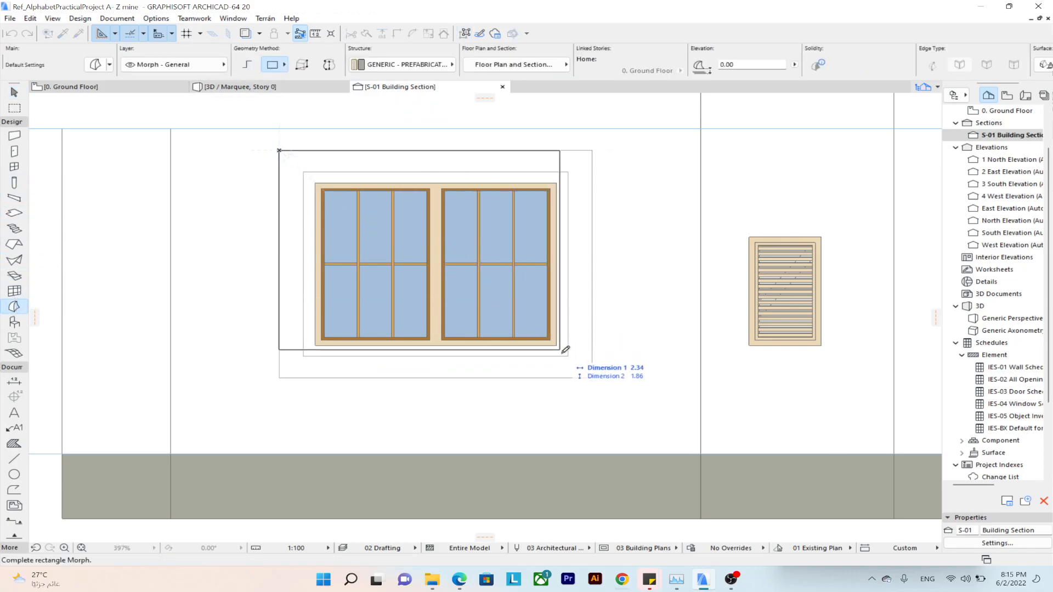
{"action": "left_click", "coordinate": [593, 377]}
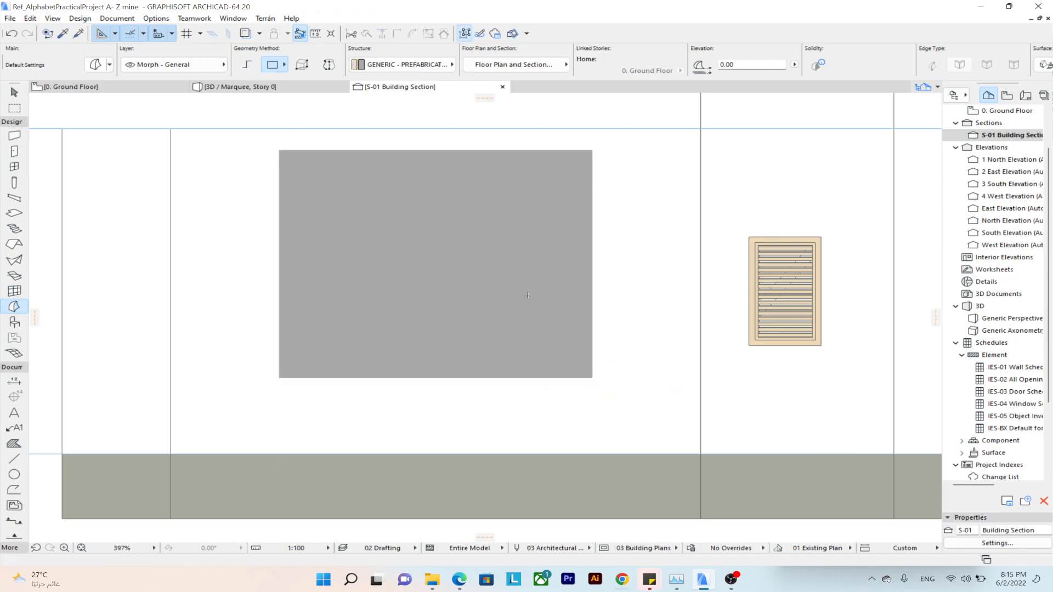
Offset a copy of the rectangle's edges inward by 0.2 and delete the inner face to leave a one-piece frame.
{"action": "left_click", "coordinate": [426, 219]}
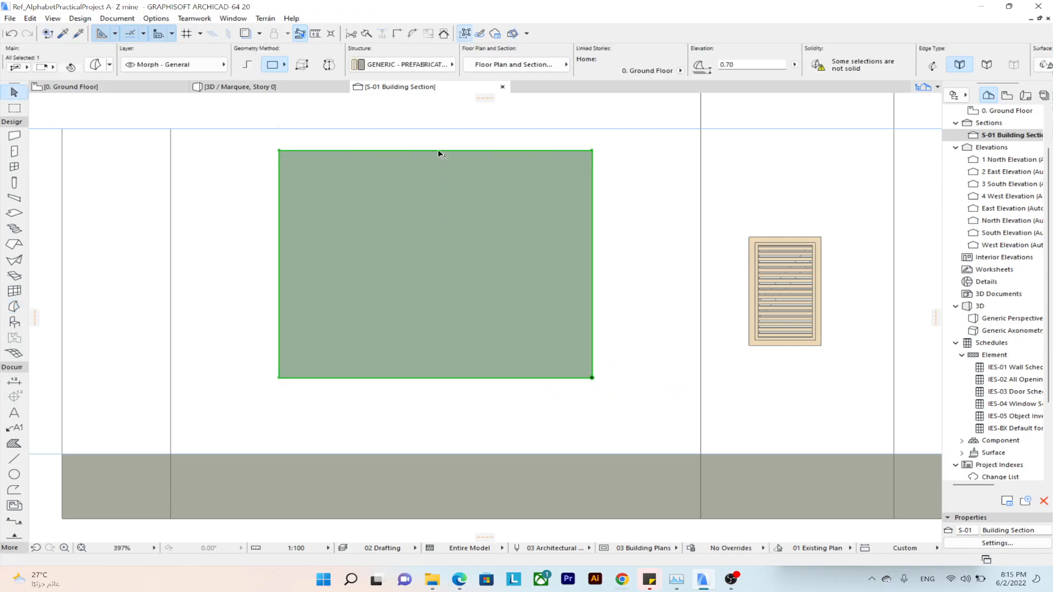
{"action": "left_click", "coordinate": [437, 151]}
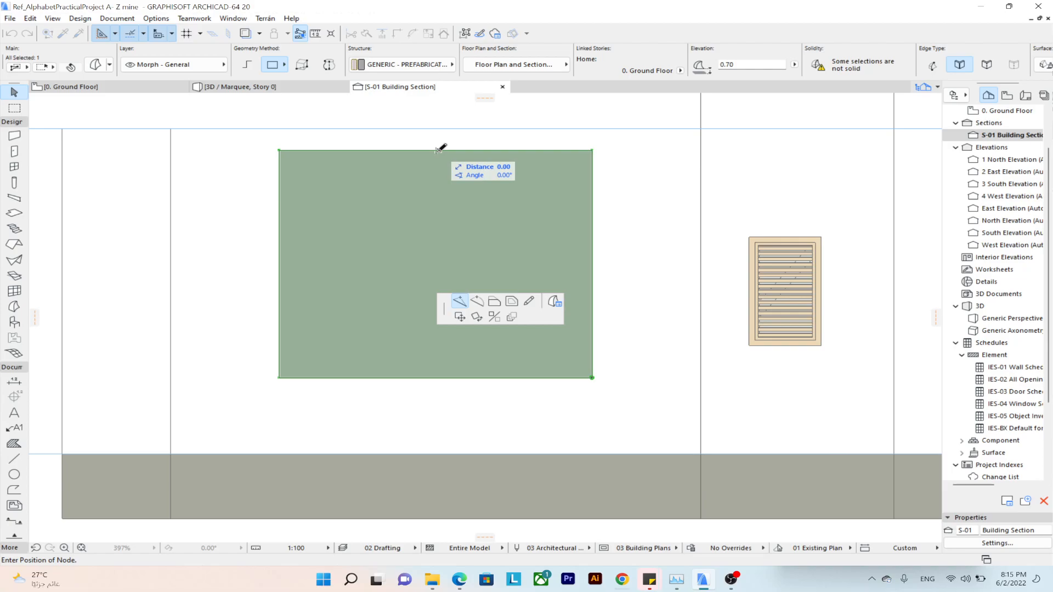
{"action": "left_click", "coordinate": [511, 301]}
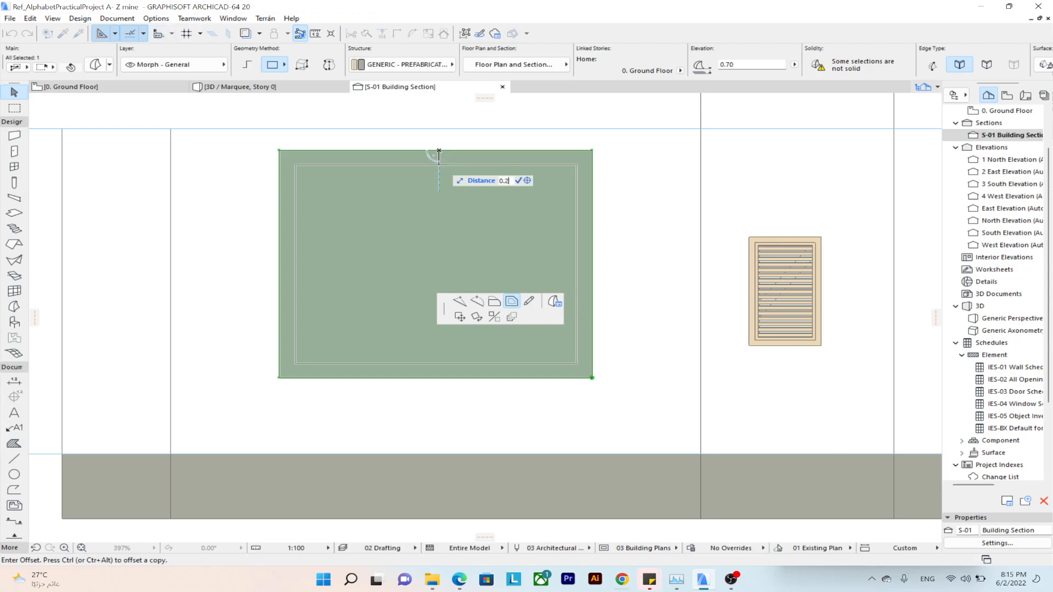
{"action": "left_click", "coordinate": [438, 170]}
{"action": "key", "text": "Escape"}
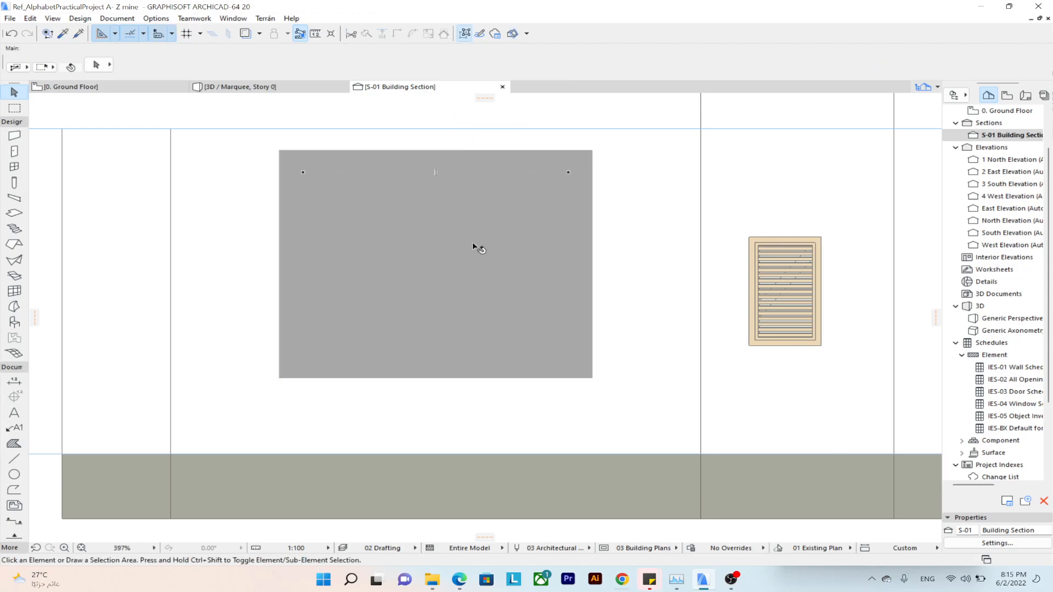
{"action": "left_click", "coordinate": [437, 242]}
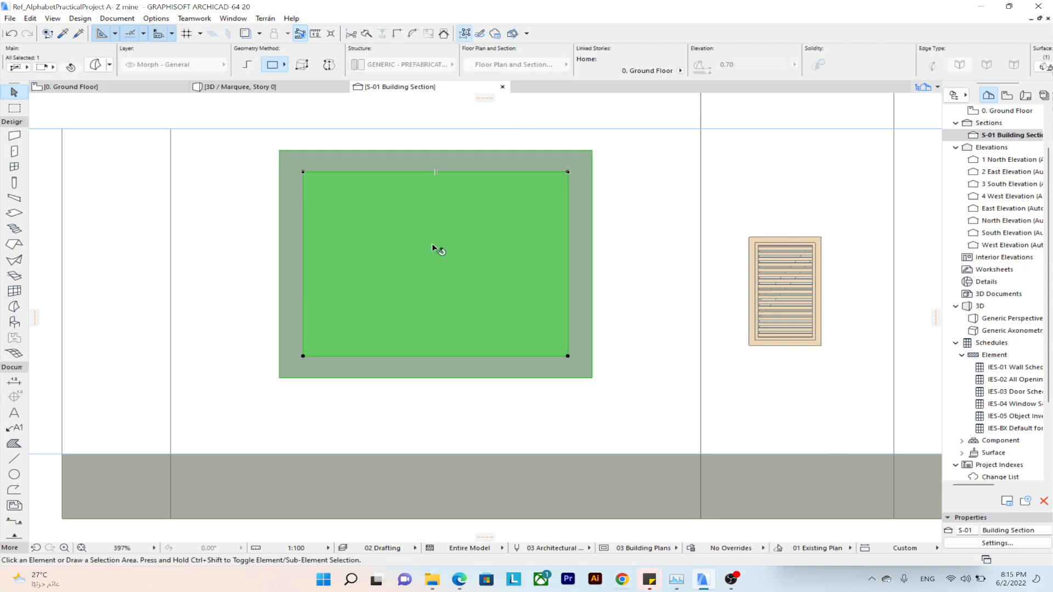
{"action": "key", "text": "Delete"}
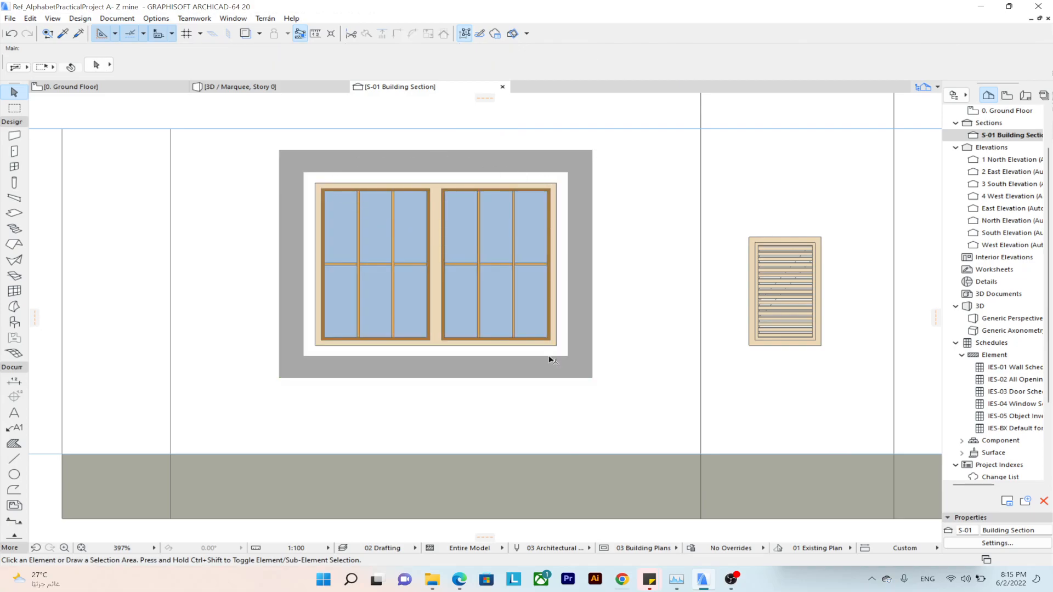
In the 3D view, push/pull the frame morph's face outward, away from the wall, to turn it into a solid surround.
{"action": "left_click", "coordinate": [268, 92]}
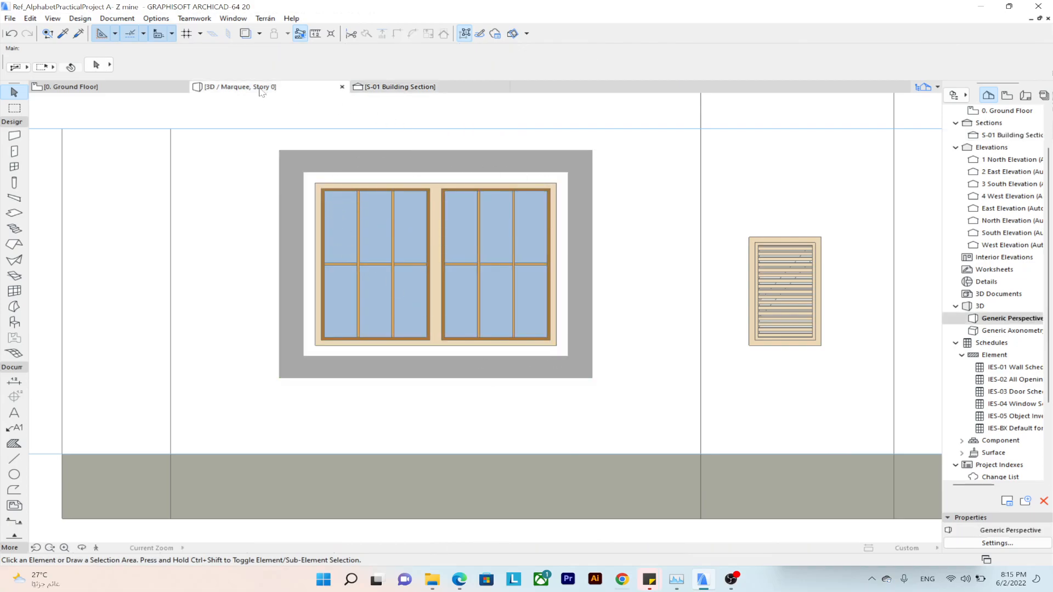
{"action": "left_click", "coordinate": [547, 156]}
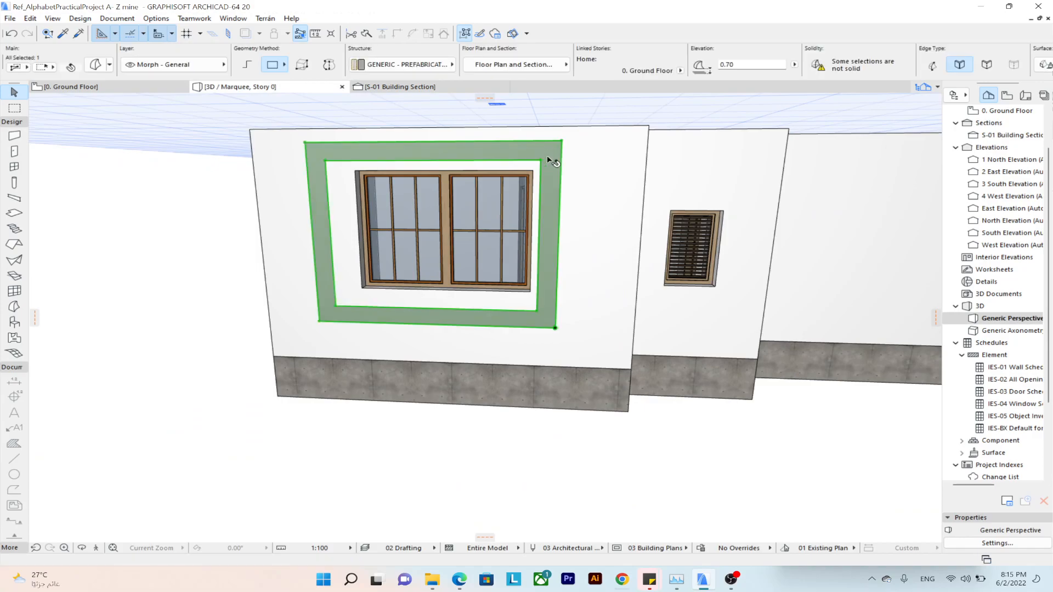
{"action": "scroll", "coordinate": [548, 156], "scroll_direction": "up", "scroll_amount": 2}
{"action": "middle_click_drag", "start_coordinate": [544, 158], "coordinate": [312, 262], "text": "shift"}
{"action": "scroll", "coordinate": [302, 267], "scroll_direction": "up", "scroll_amount": 4}
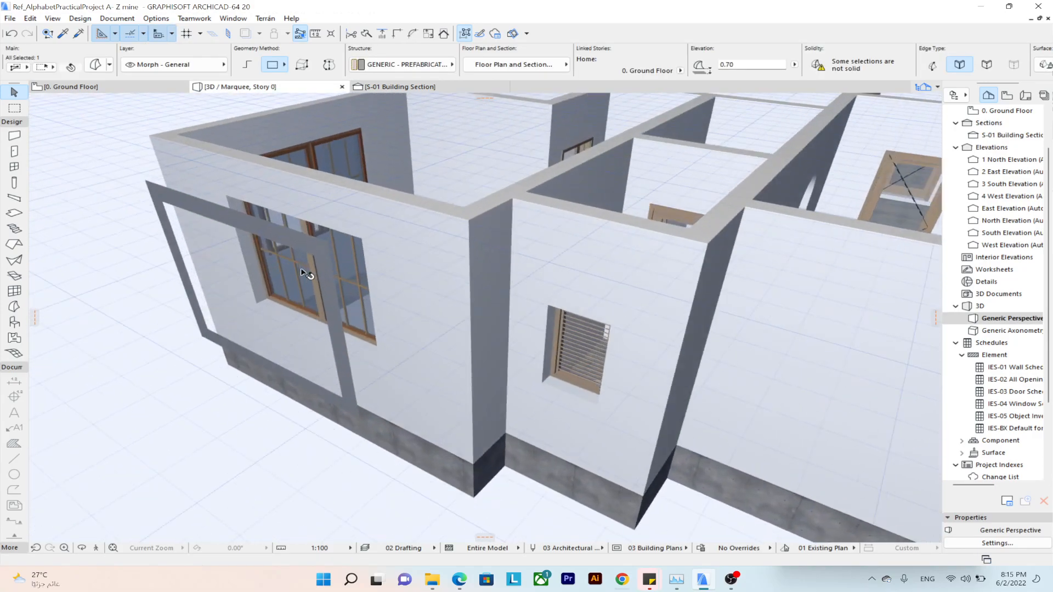
{"action": "left_click", "coordinate": [305, 240]}
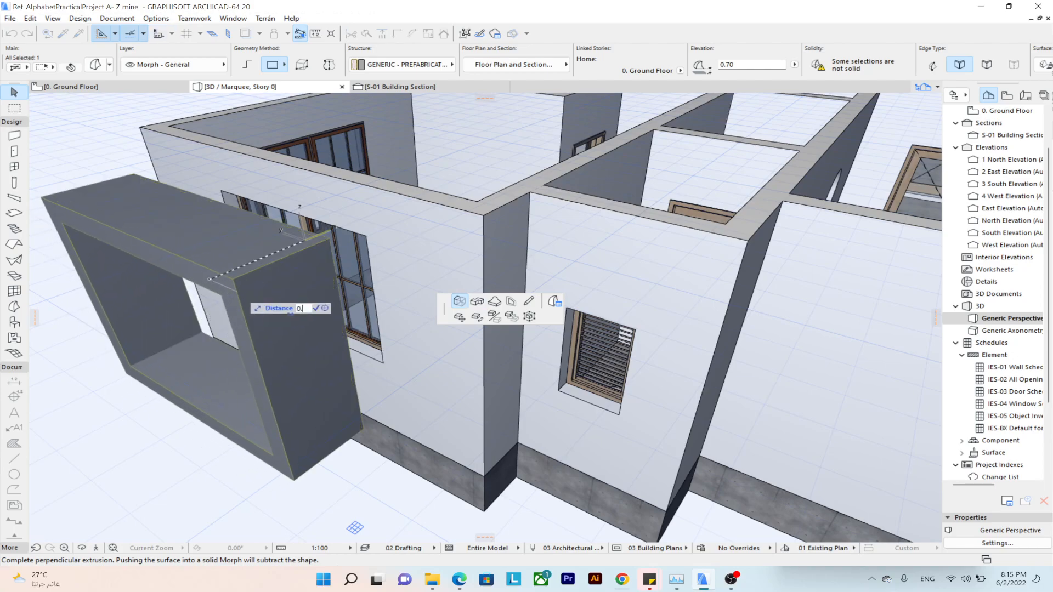
{"action": "left_click", "coordinate": [242, 287]}
Move the solid surround straight back onto the bedroom wall's outer face and check its position in plan and 3D.
{"action": "key", "text": "ctrl+d"}
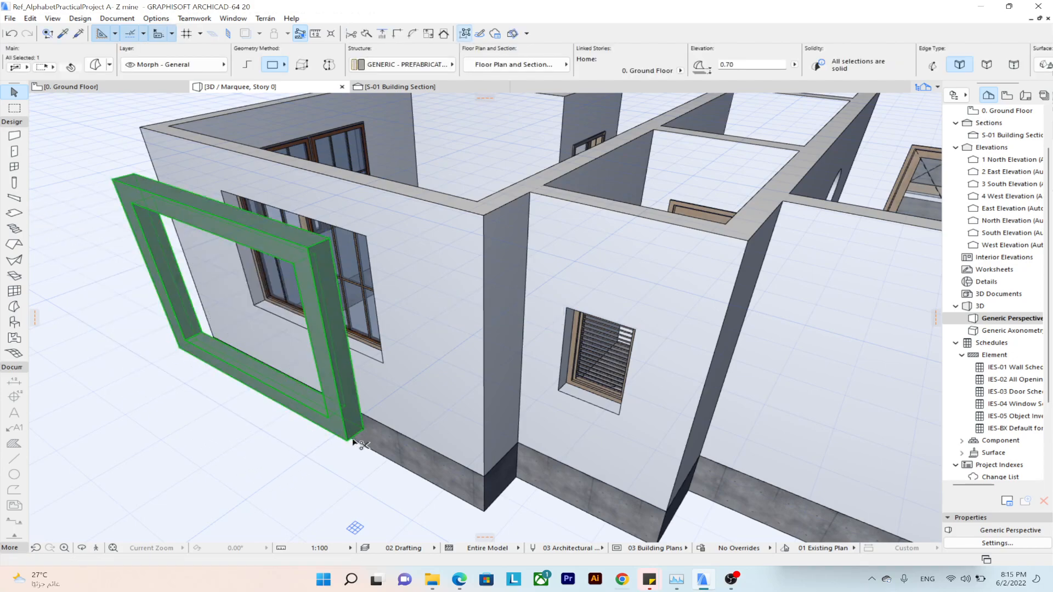
{"action": "left_click", "coordinate": [363, 431]}
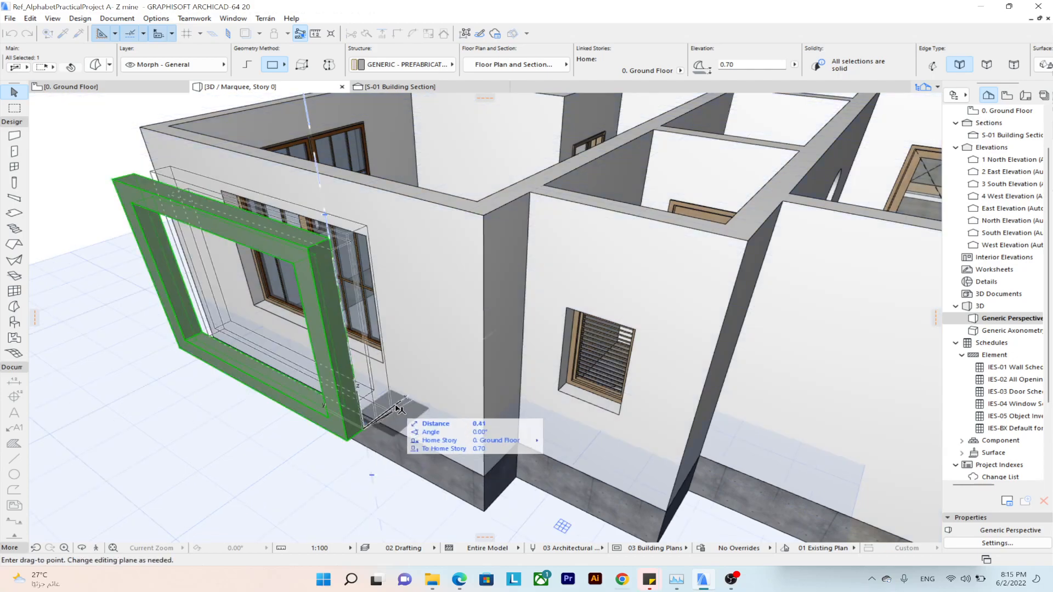
{"action": "left_click", "coordinate": [382, 362]}
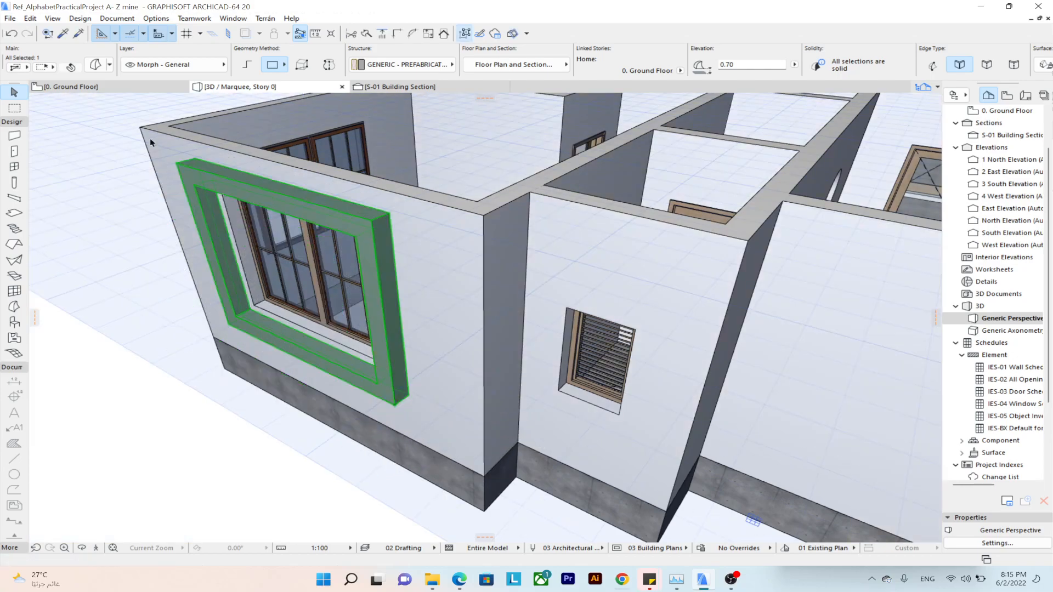
{"action": "key", "text": "Escape"}
{"action": "left_click", "coordinate": [81, 88]}
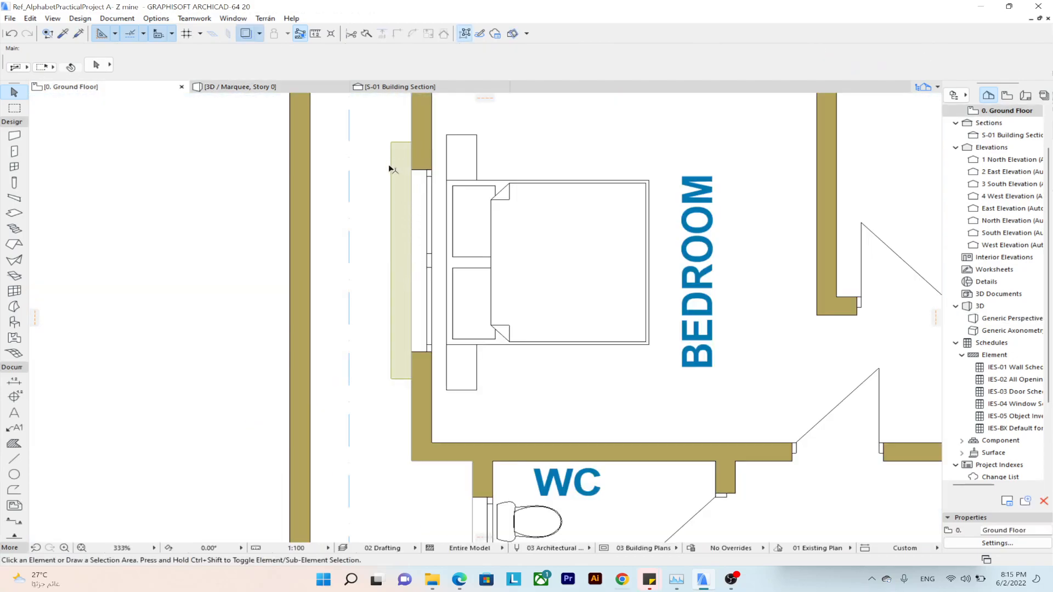
{"action": "left_click", "coordinate": [282, 89]}
{"action": "middle_click_drag", "start_coordinate": [515, 233], "coordinate": [627, 214], "text": "shift"}
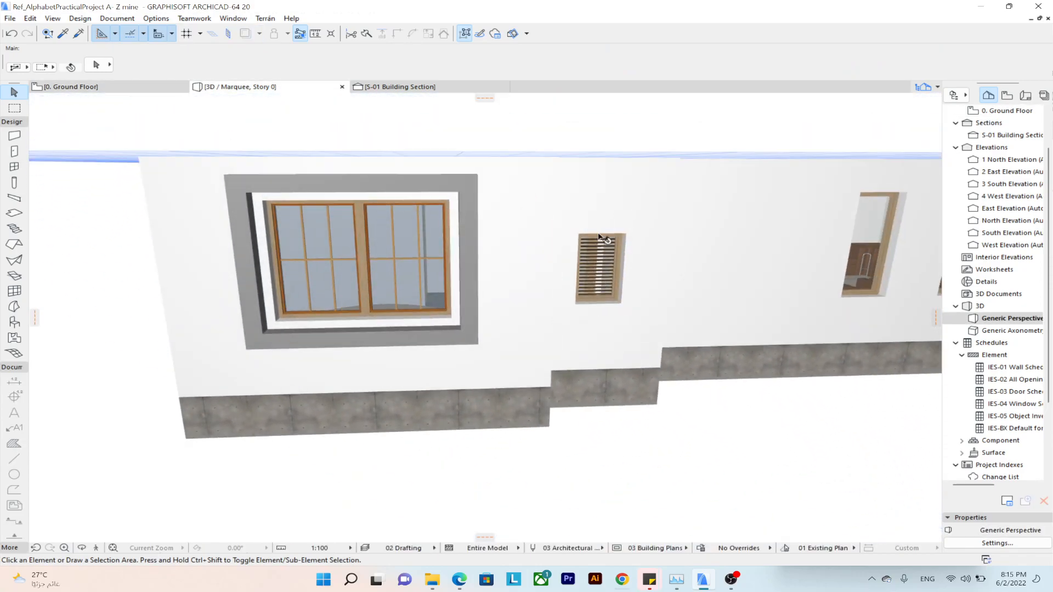